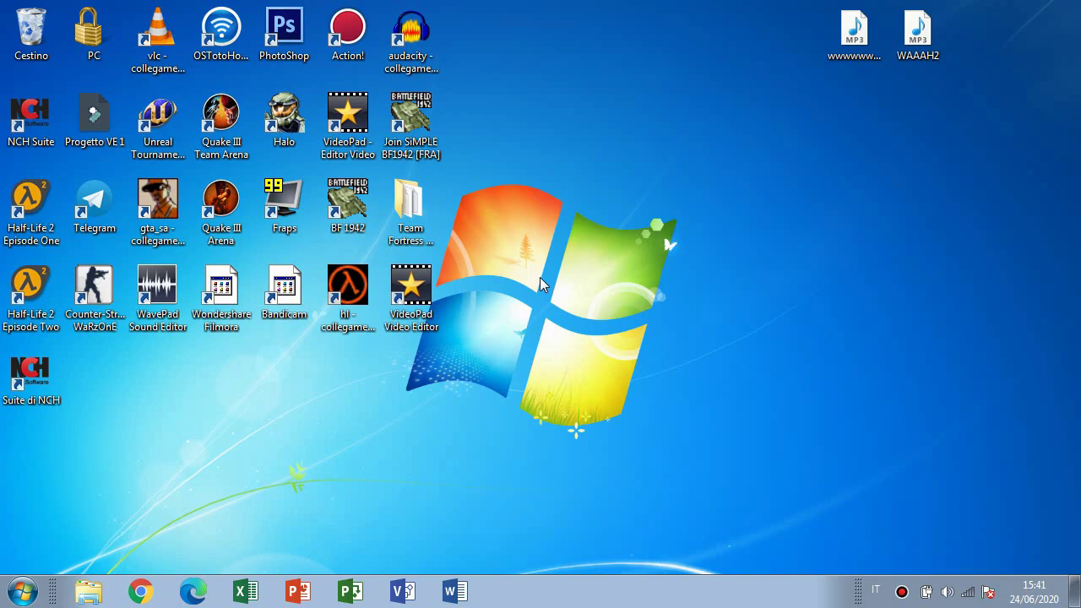
Step: Launch Audacity from the desktop and restore its window to a smaller size so the desktop MP3 files are reachable
drag(411, 34, 482, 68)
drag(581, 150, 621, 209)
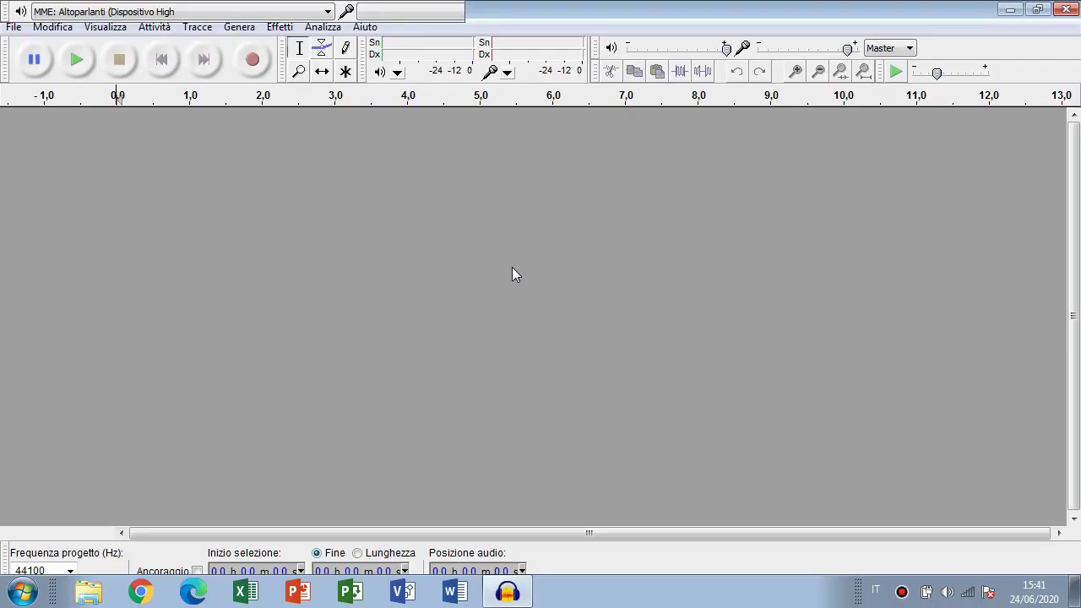
click(1038, 9)
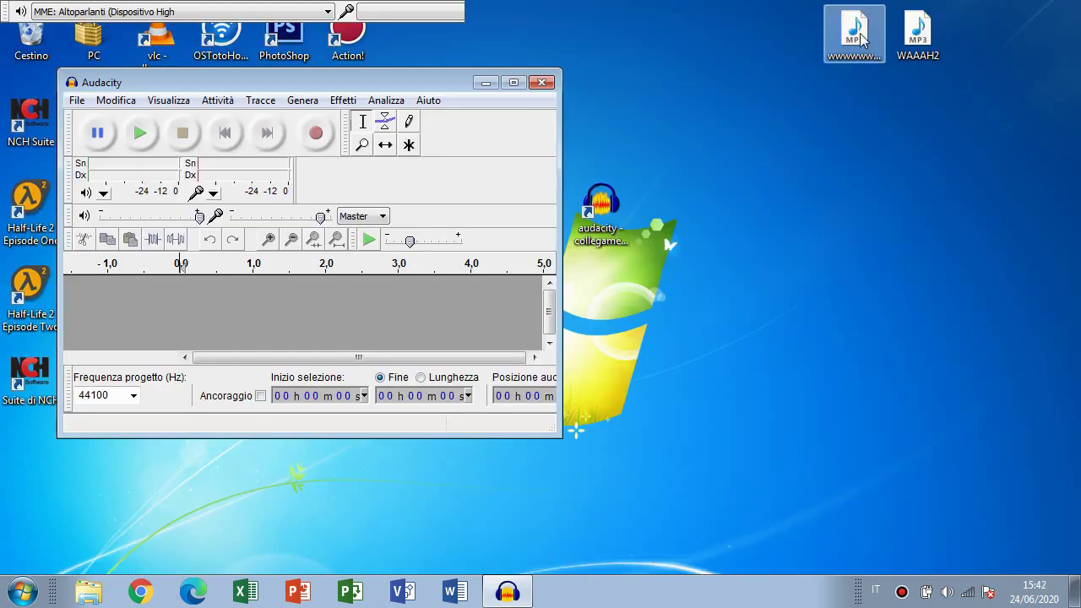
Step: Import the desktop MP3 whose name is a string of w's into Audacity, maximize the window and play the track
click(861, 38)
drag(861, 38, 419, 314)
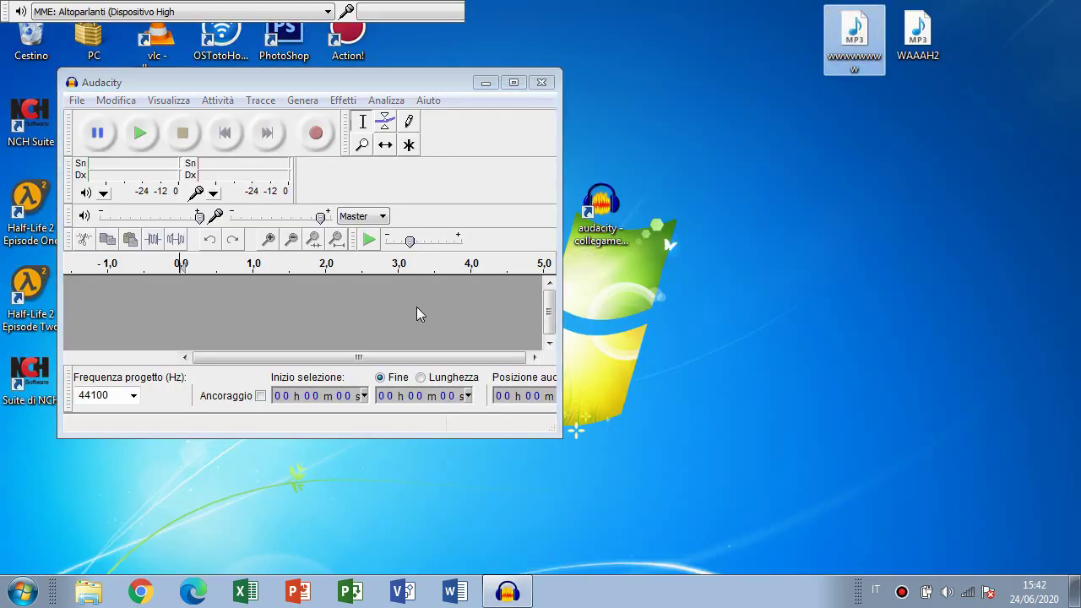
click(511, 82)
drag(1074, 441, 971, 211)
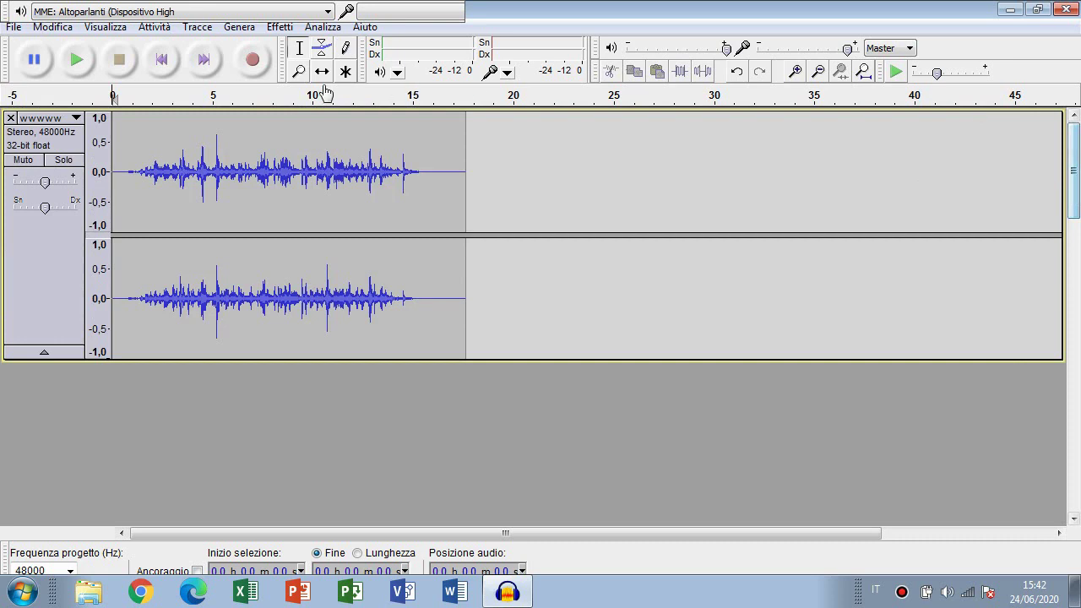
click(88, 58)
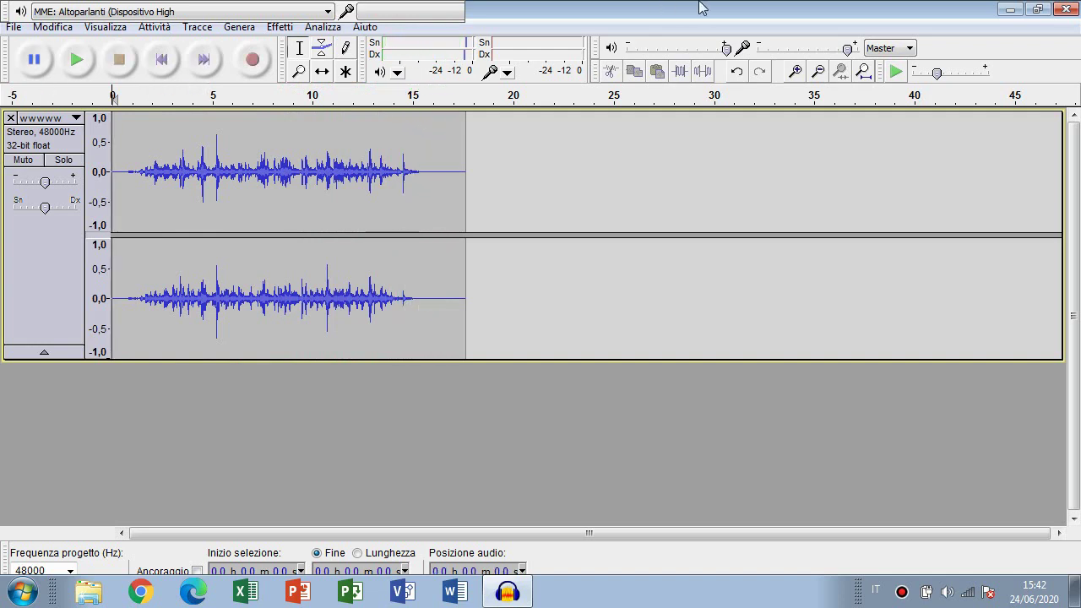
Step: Lower the pitch of the whole track by 36 percent with Change Pitch, previewing the effect first, and play the result
mouse_move(700, 8)
key(ctrl+a)
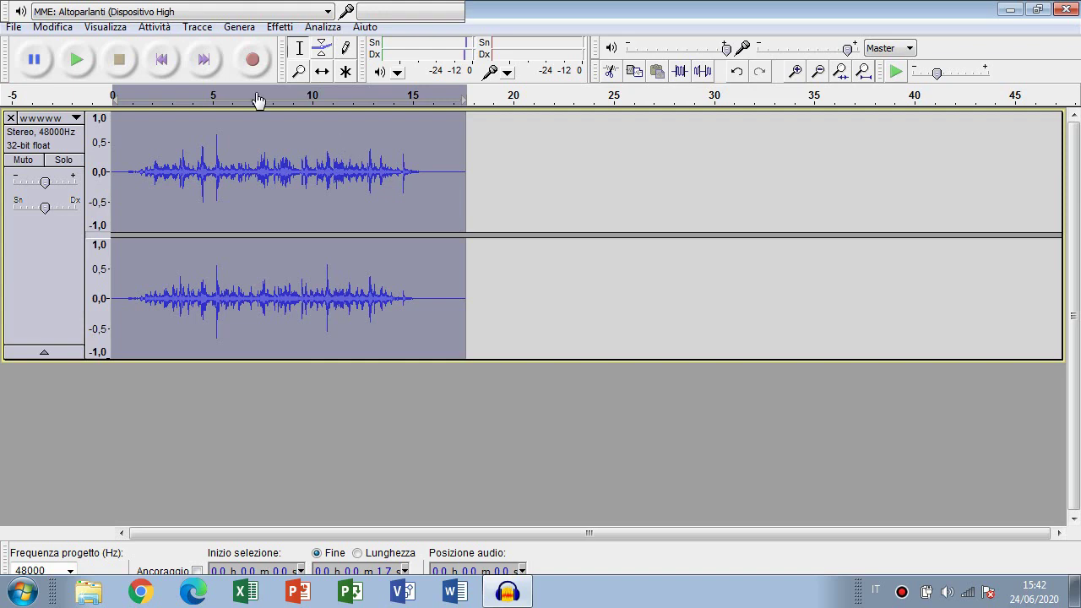
click(277, 29)
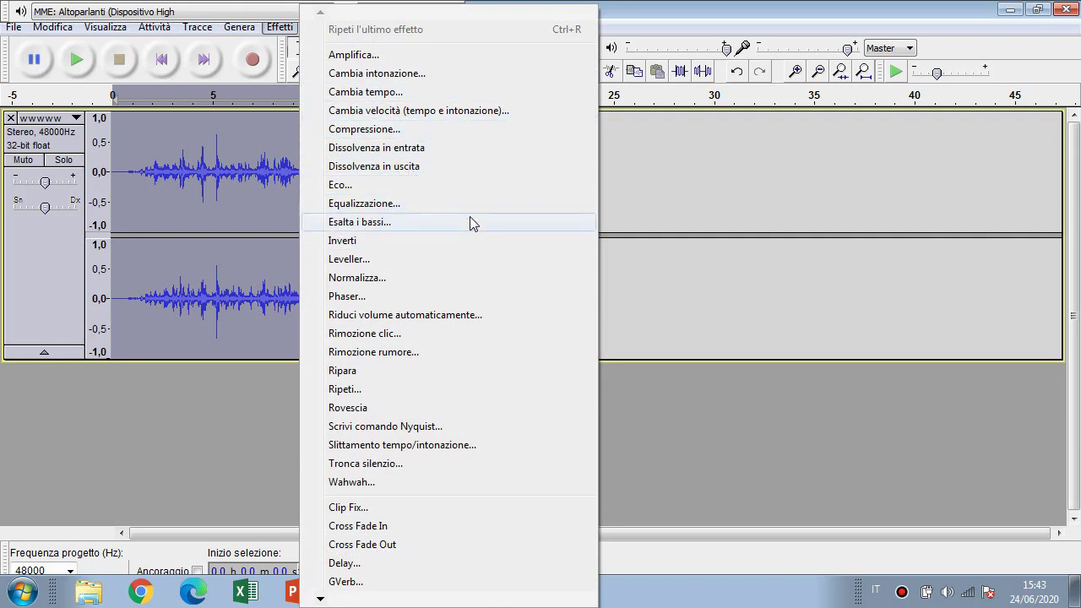
click(345, 78)
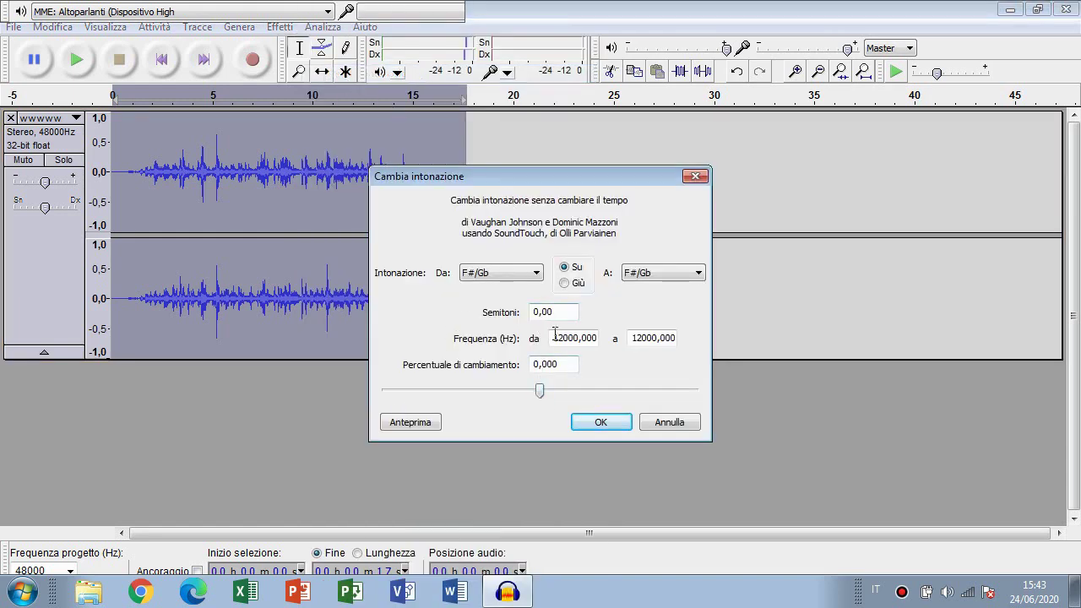
drag(543, 391, 501, 399)
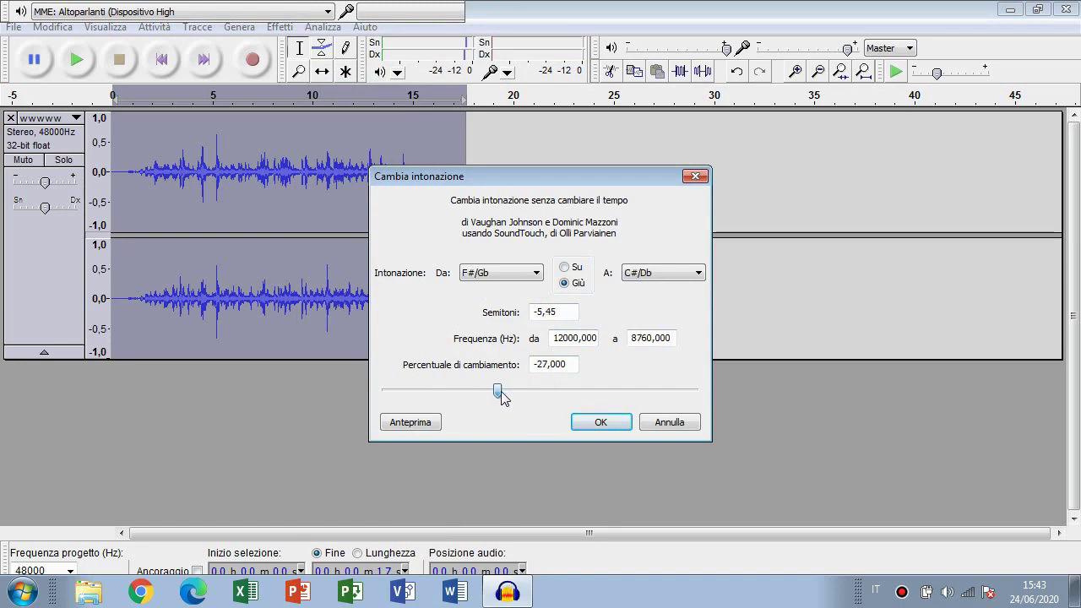
click(413, 421)
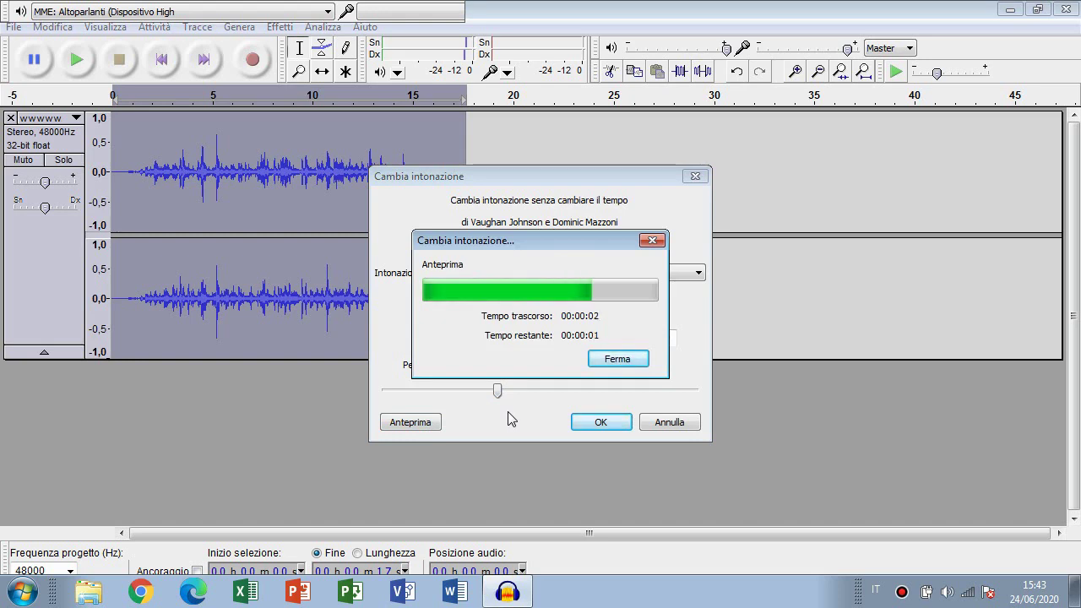
drag(497, 398, 483, 398)
click(586, 420)
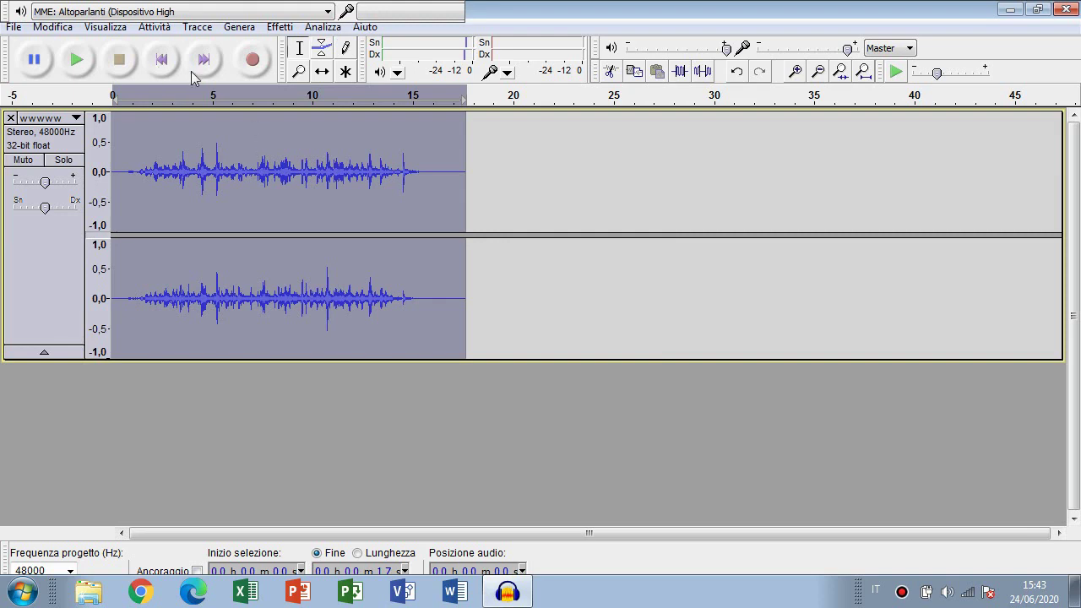
click(76, 59)
Step: Raise the pitch of the selected audio by about 52.5 percent with Change Pitch, and listen to part of the result
click(282, 30)
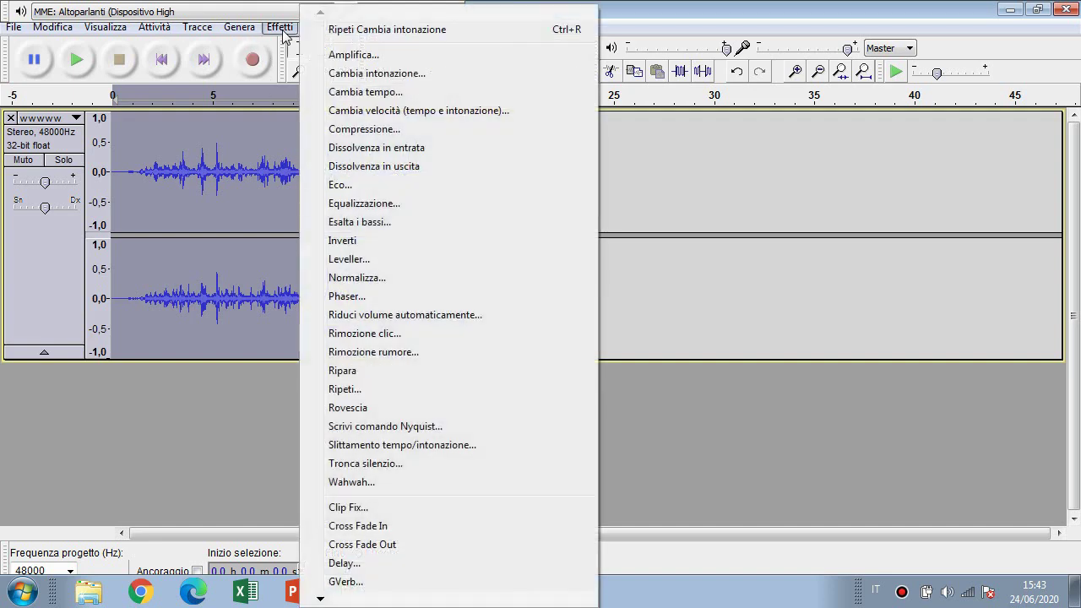
click(388, 75)
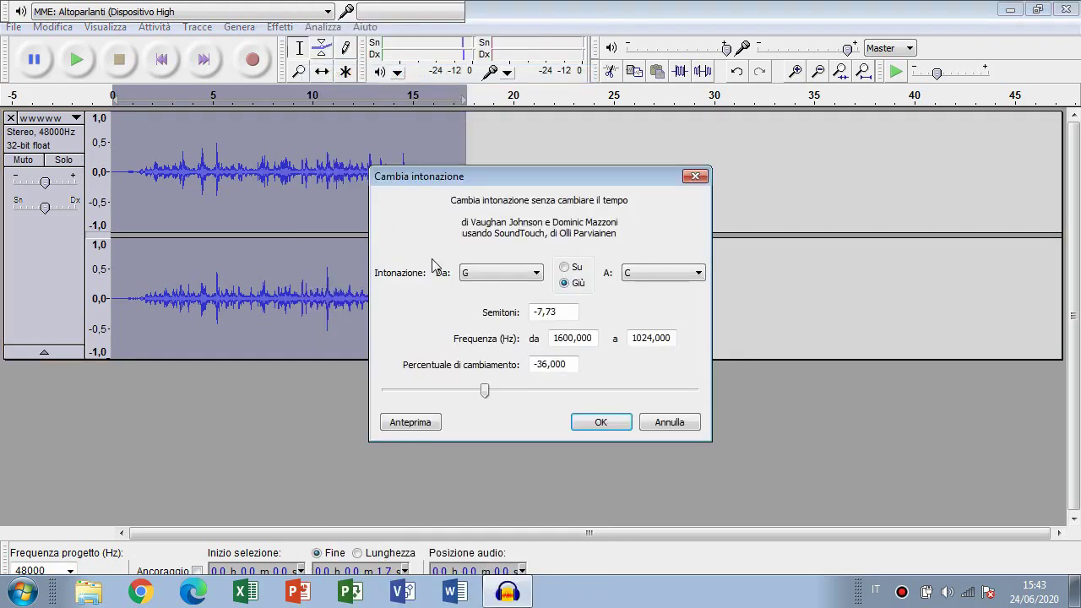
drag(483, 395, 572, 405)
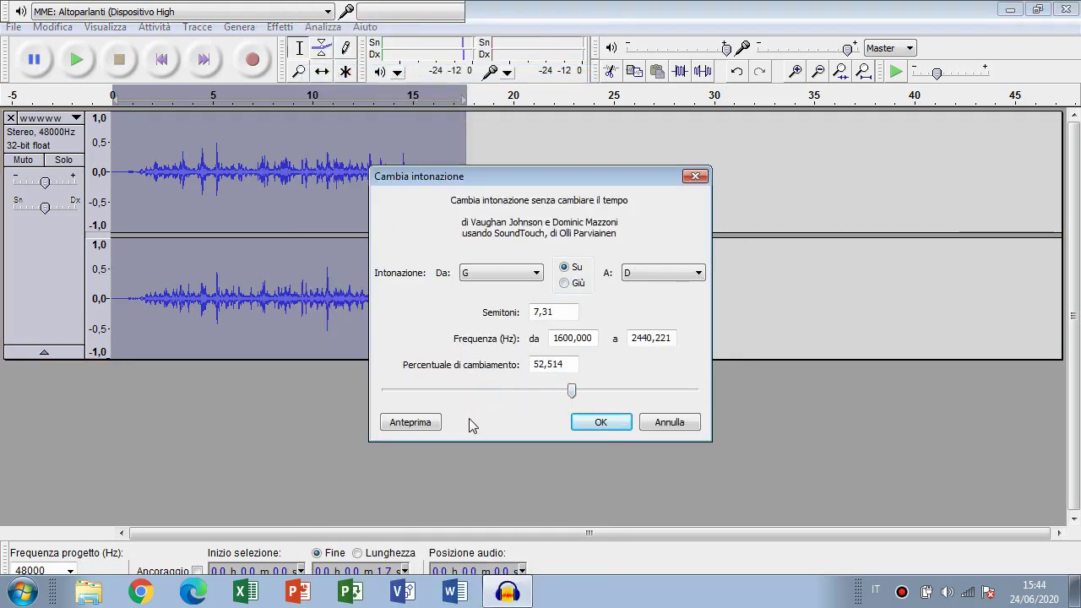
click(622, 423)
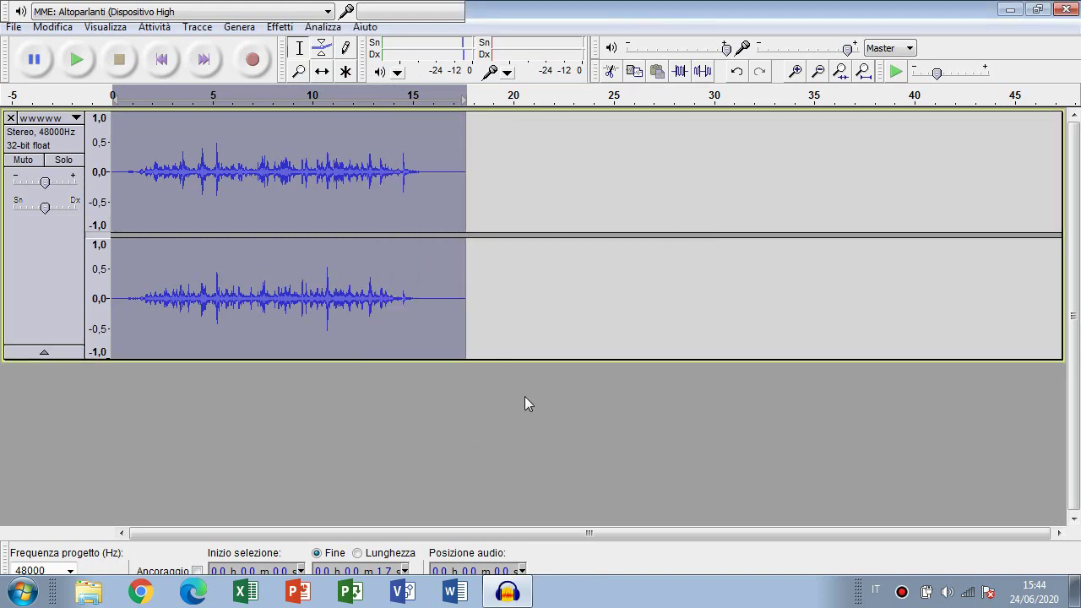
click(74, 60)
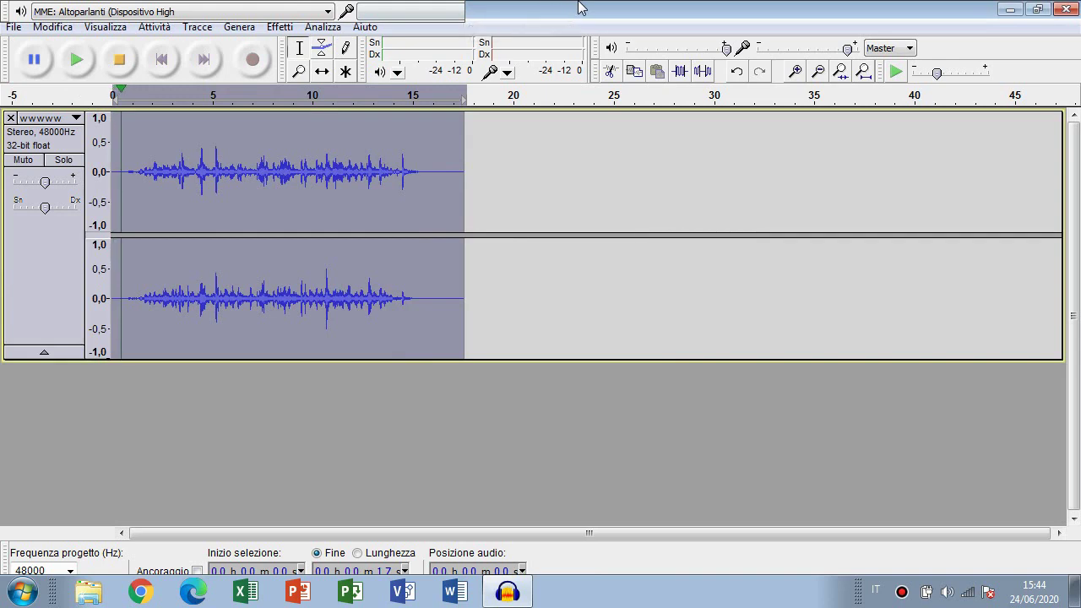
mouse_move(578, 7)
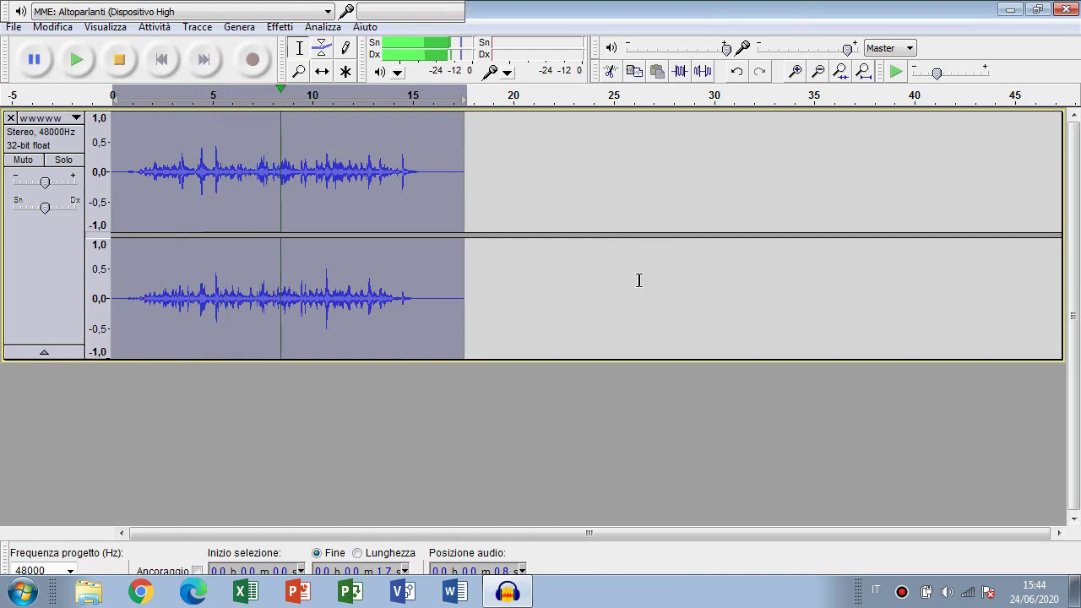
click(124, 68)
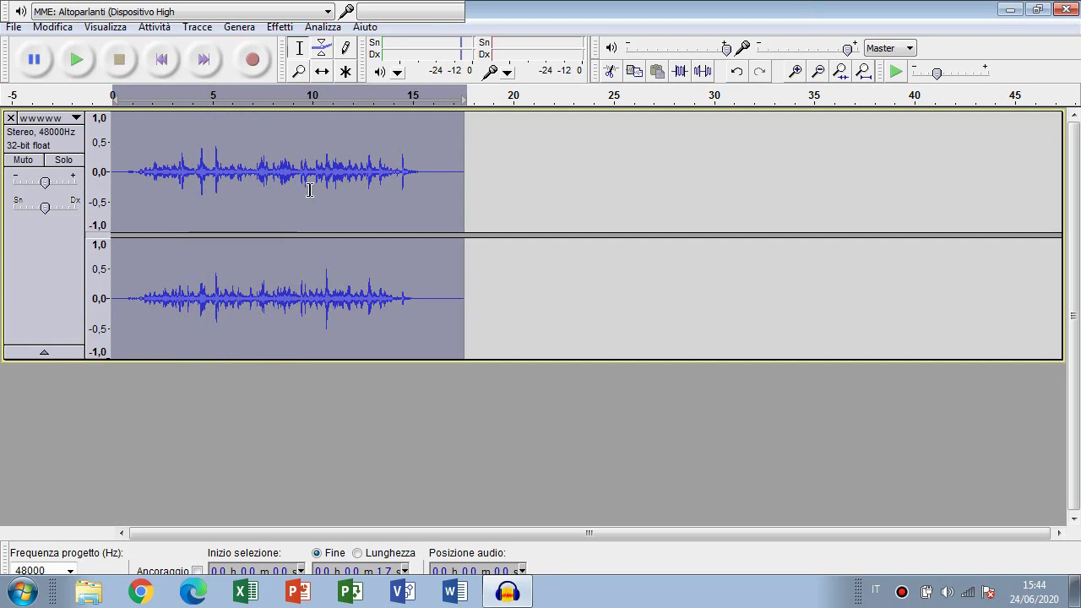
click(282, 28)
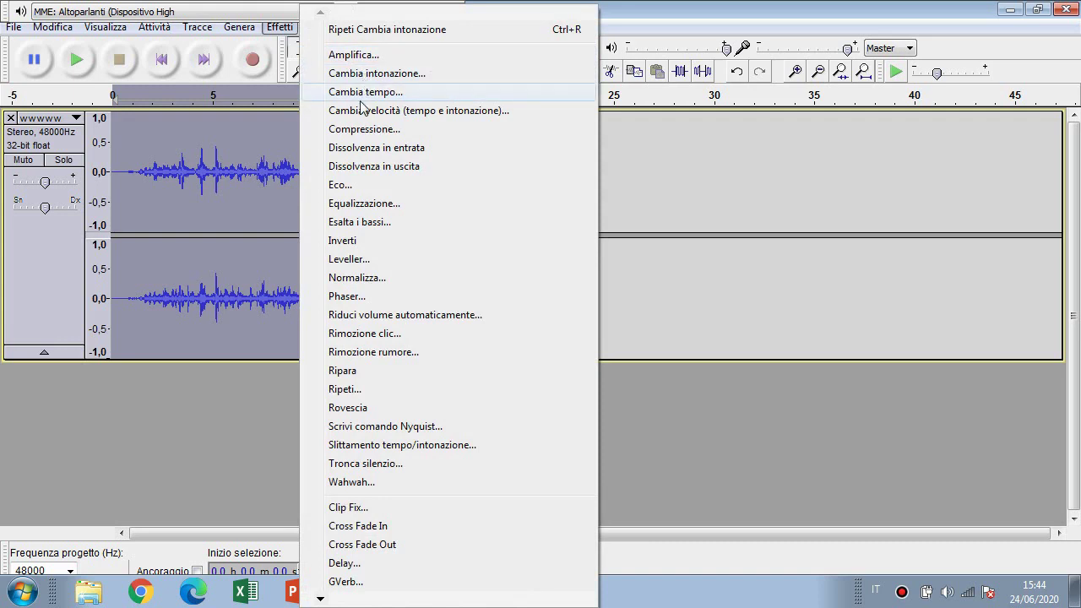
click(365, 129)
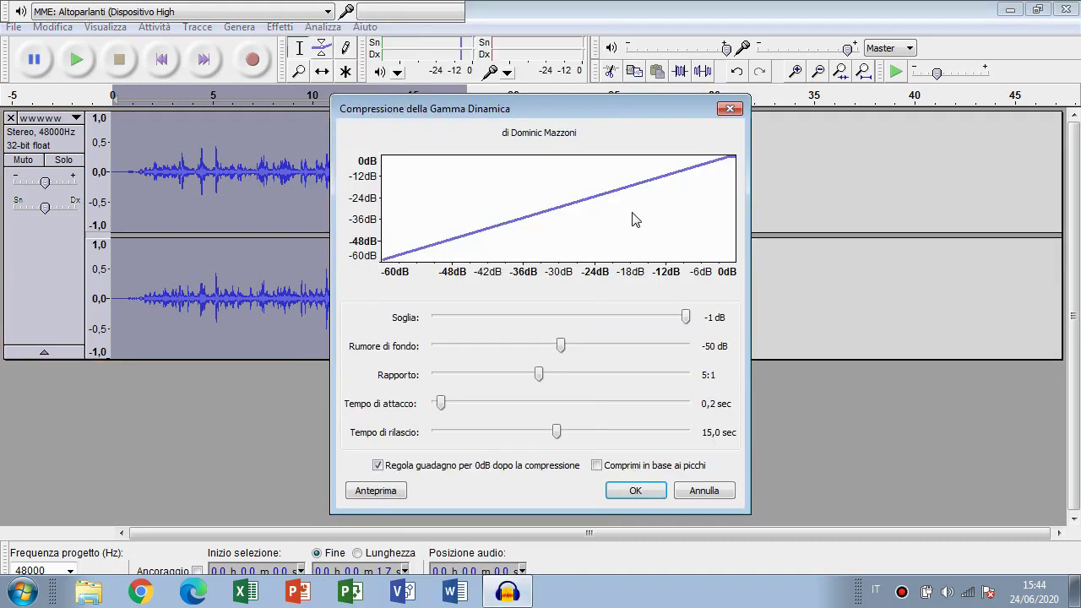
click(559, 355)
drag(533, 116, 498, 97)
click(694, 90)
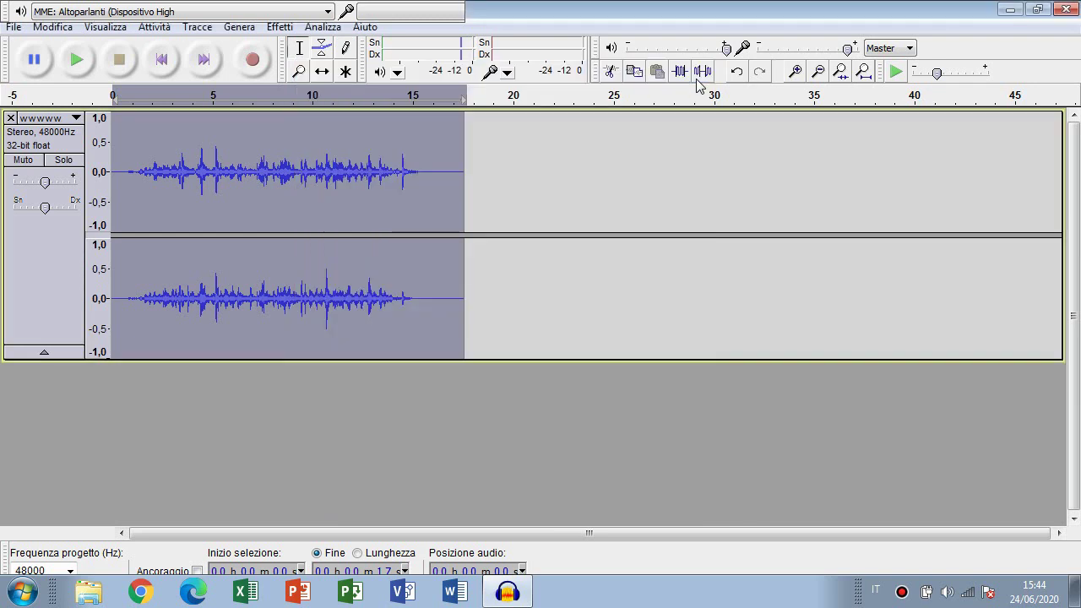
Step: Speed up the selected audio by about 31 percent with Change Tempo, previewing it before applying
click(286, 28)
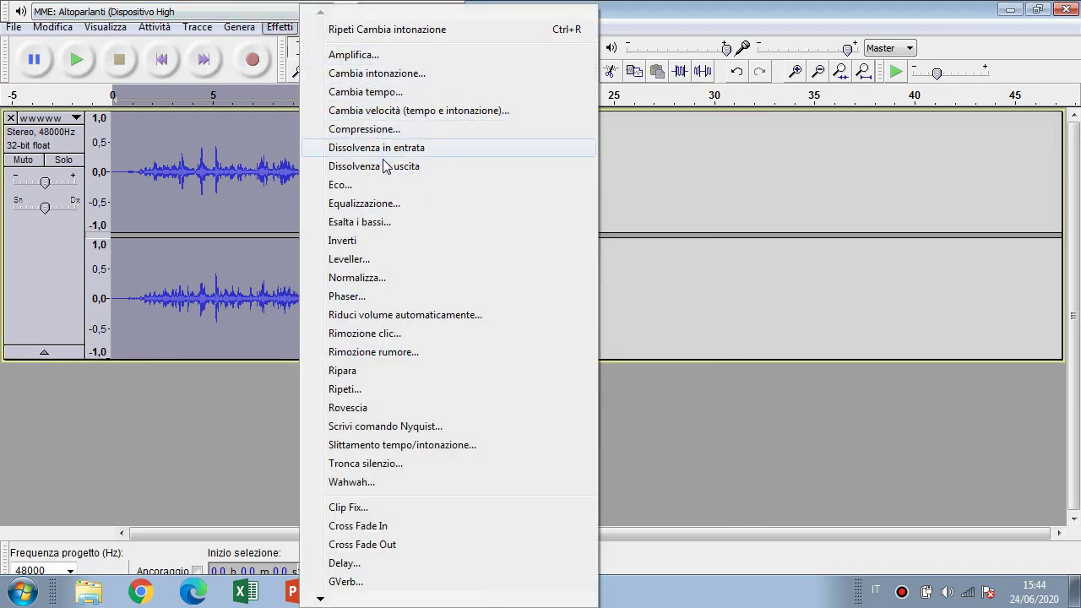
click(388, 95)
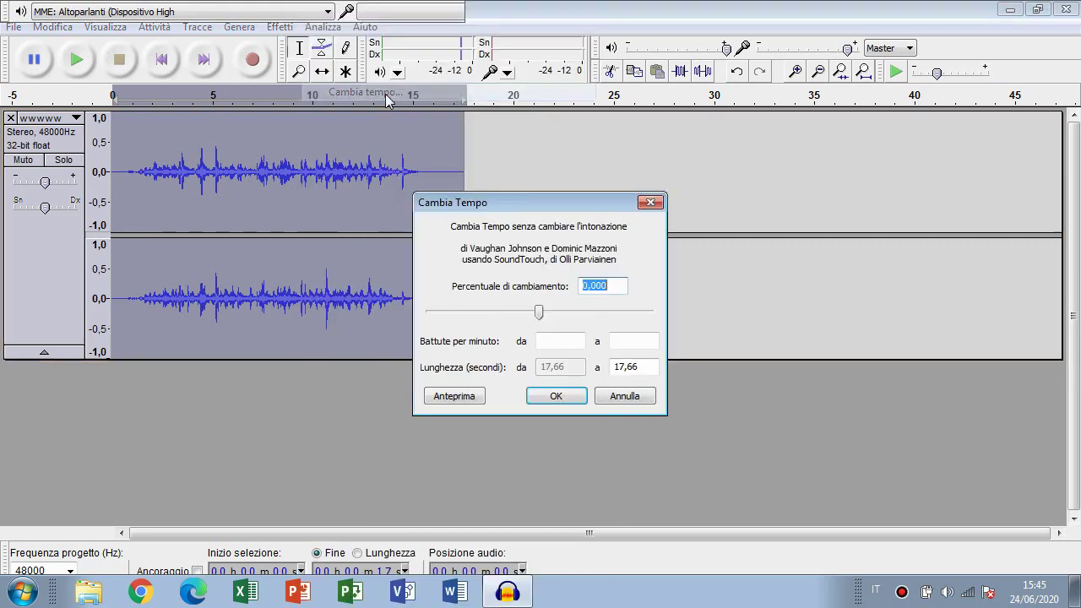
drag(538, 312, 555, 313)
click(455, 396)
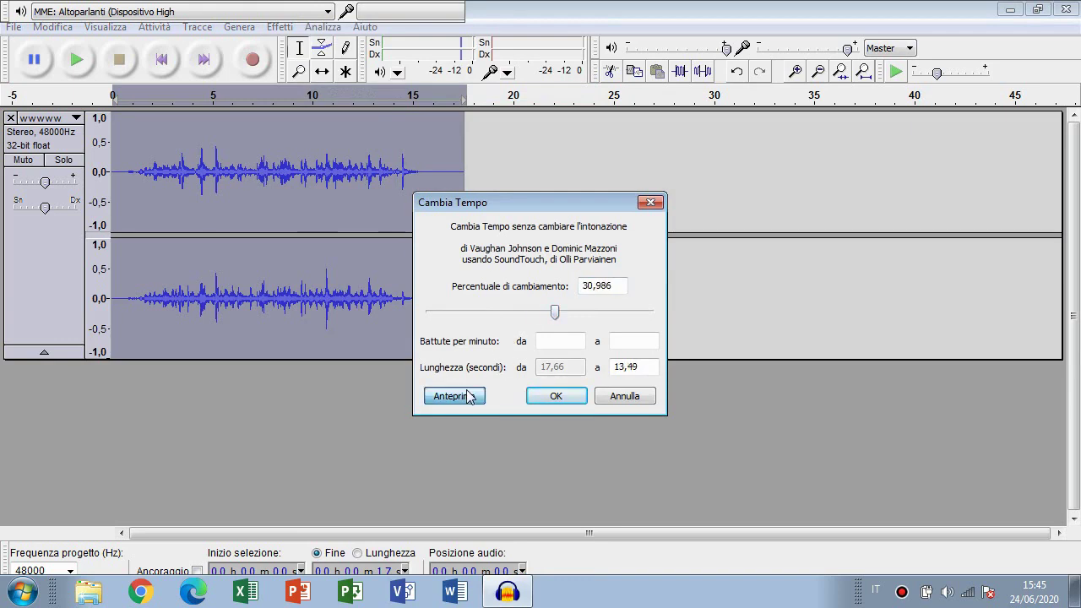
click(554, 396)
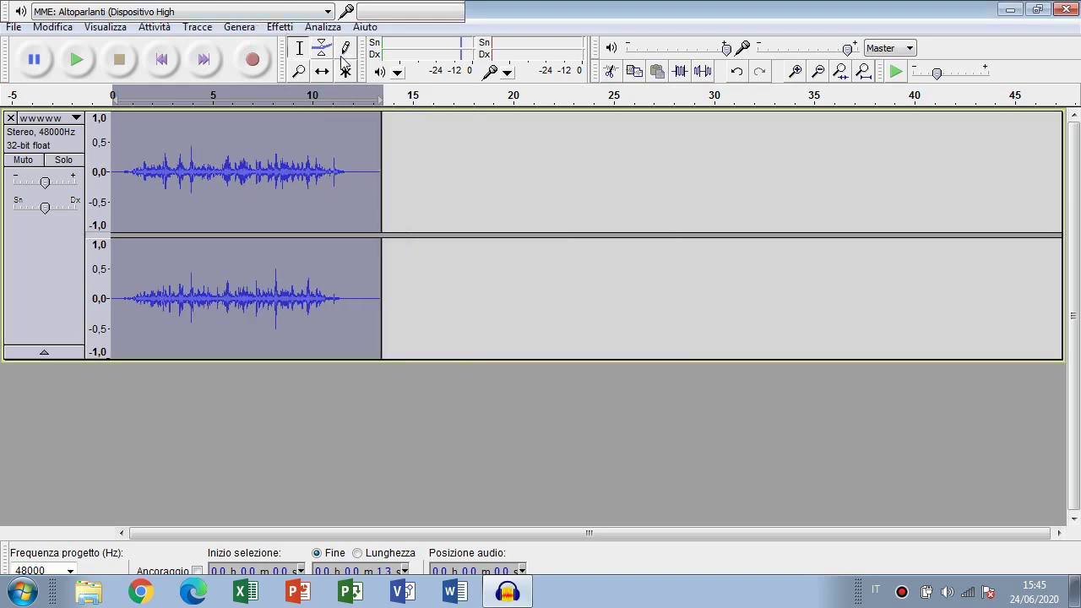
Step: Lower the pitch of the selected audio strongly with Change Pitch and play the result
click(286, 29)
click(334, 74)
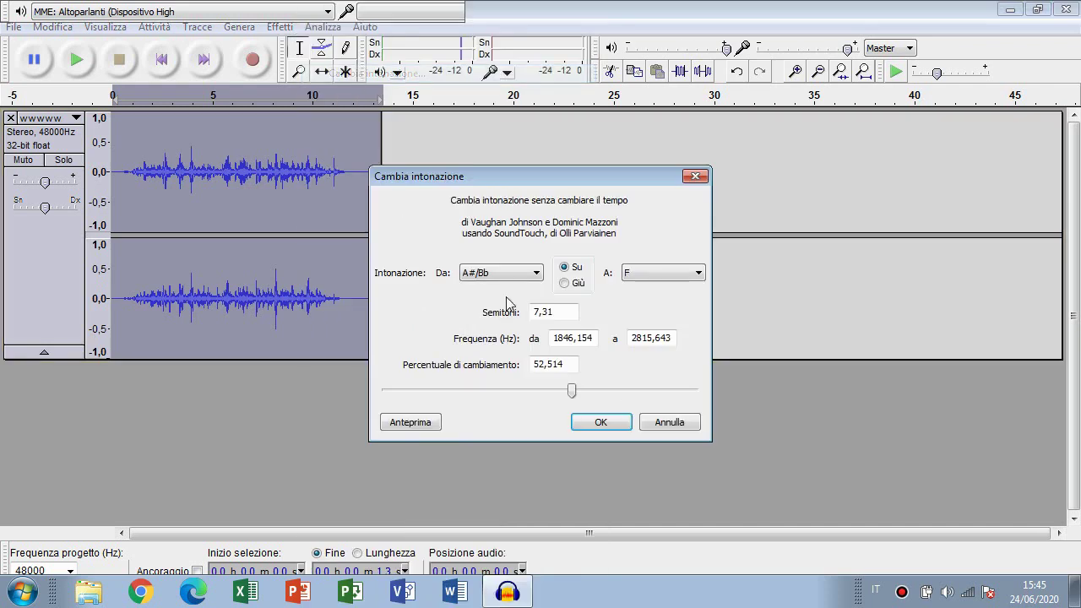
drag(571, 391, 477, 395)
click(591, 423)
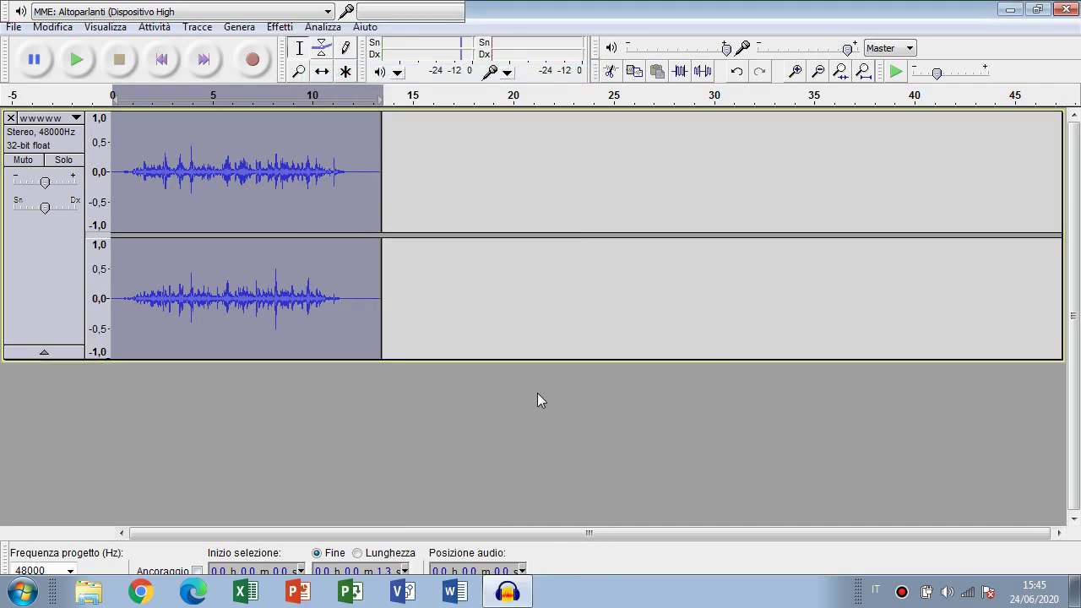
click(76, 59)
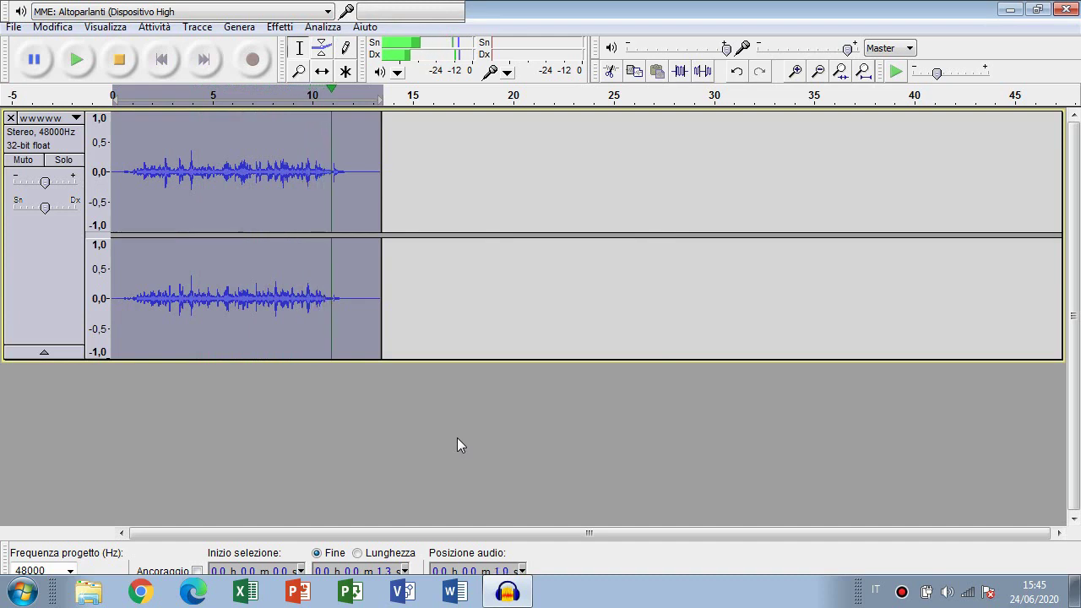
click(278, 27)
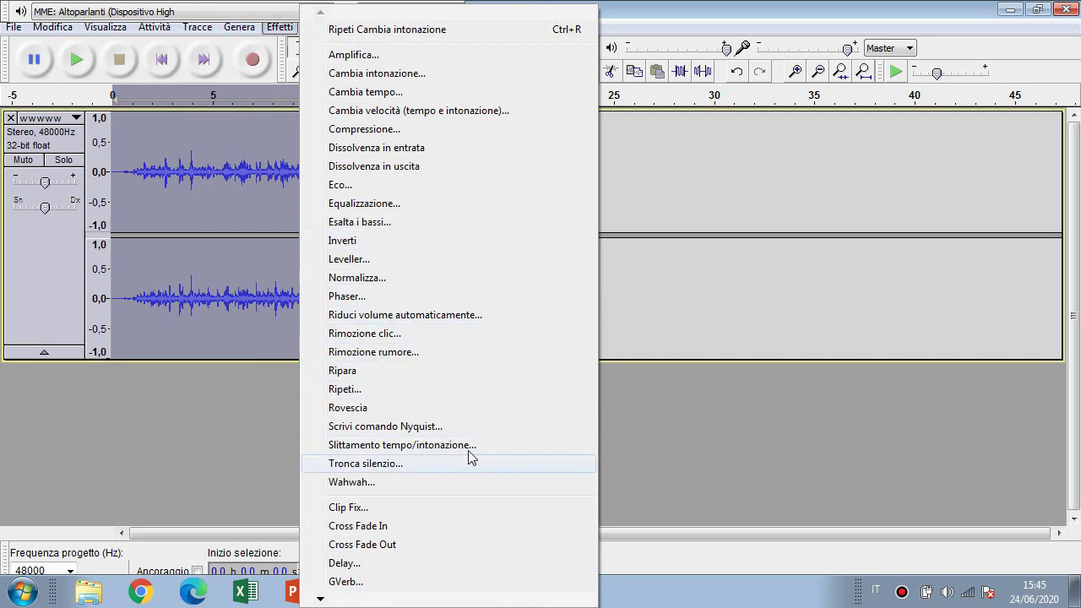
click(705, 8)
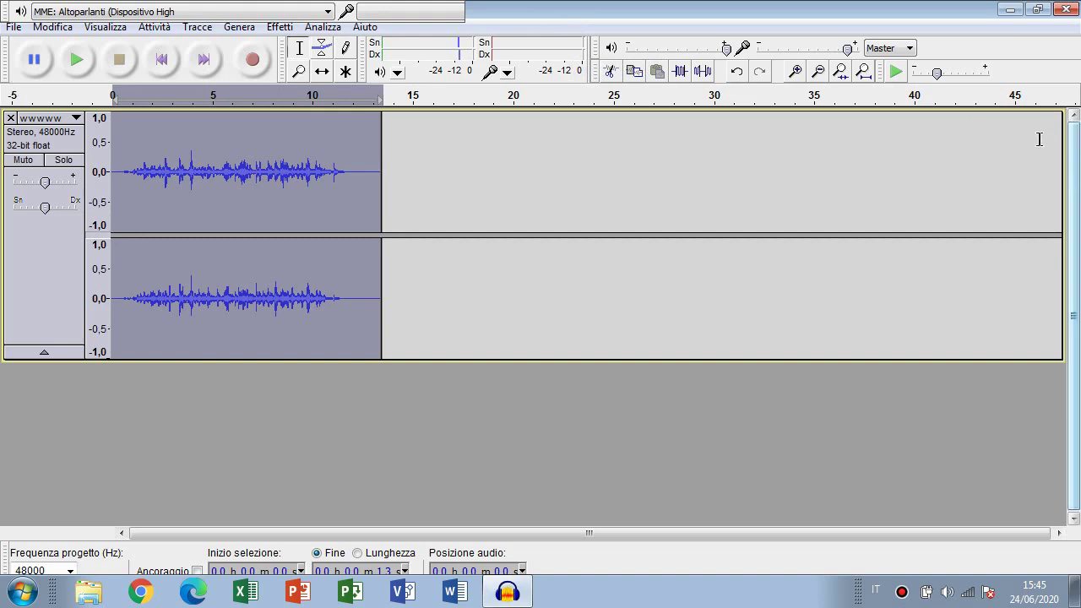
Step: Delete all the selected audio from the first track
click(52, 26)
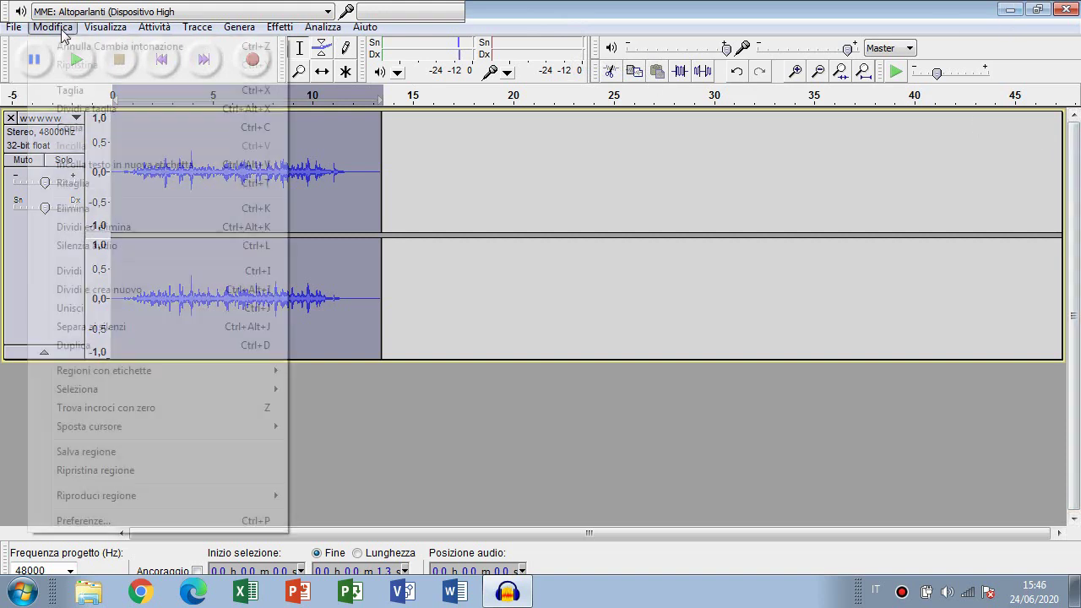
click(94, 208)
Step: Import the WAAAH2 MP3 from the desktop as a second track and play it
click(1010, 10)
drag(916, 43, 180, 176)
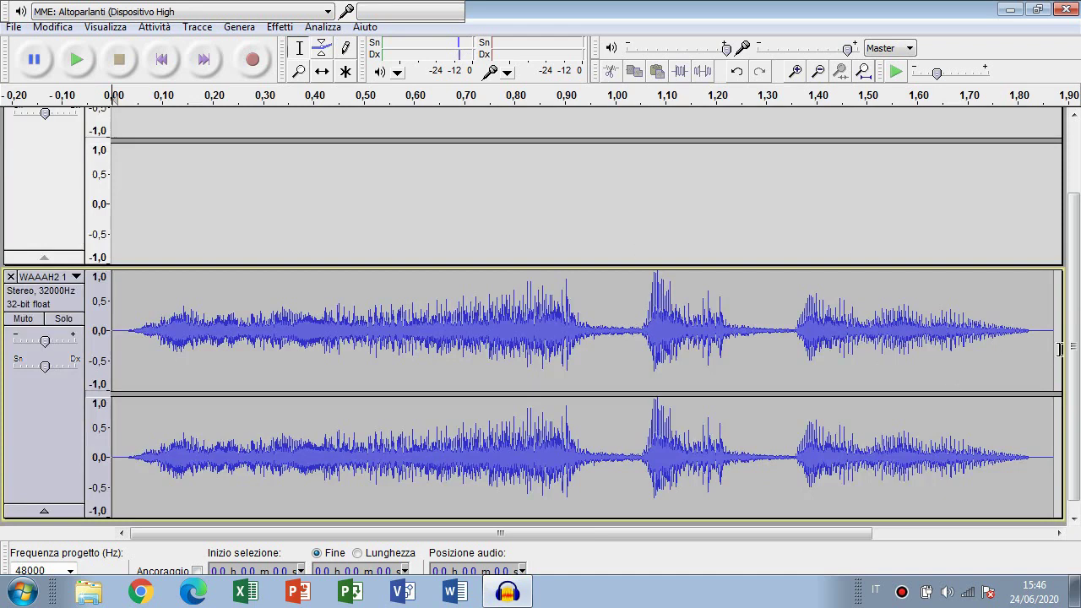
scroll(697, 314, down, 1)
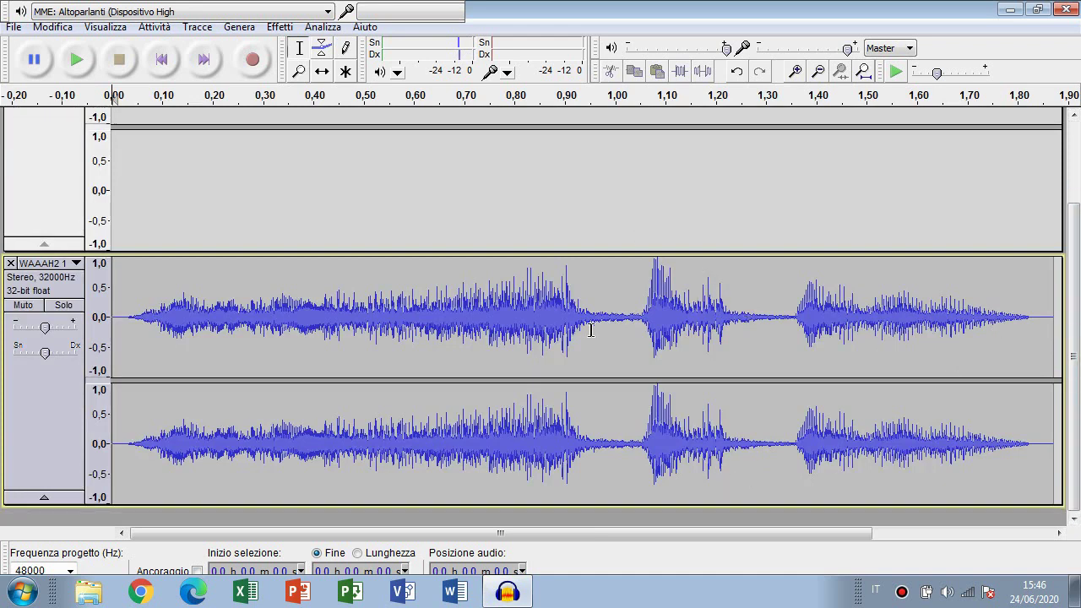
click(85, 66)
Step: Select the whole WAAAH2 clip in the second track and preview Change Pitch with a lowered pitch
double_click(230, 293)
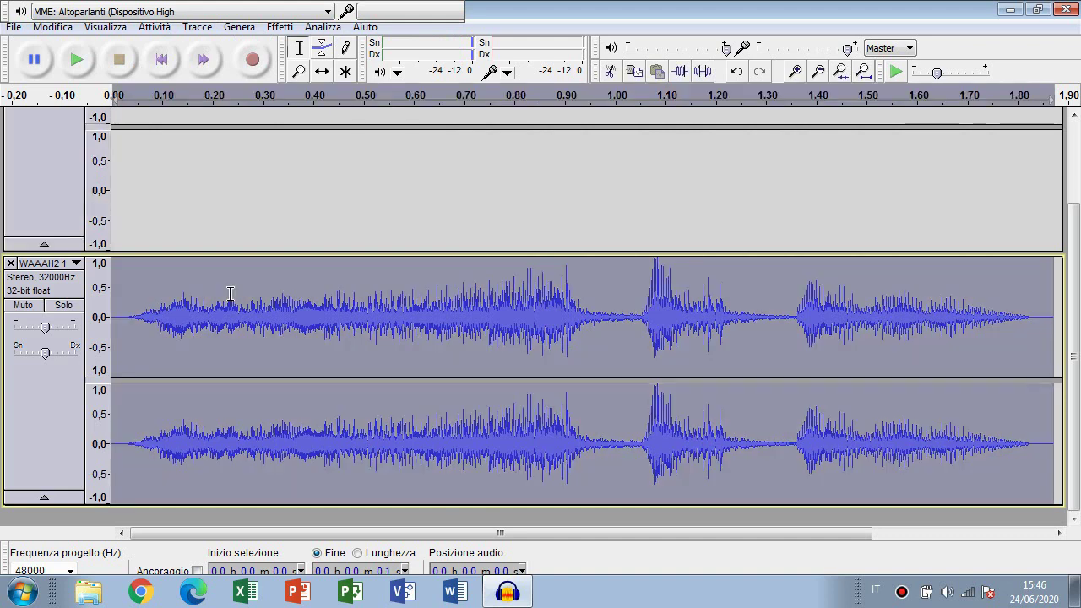
click(286, 27)
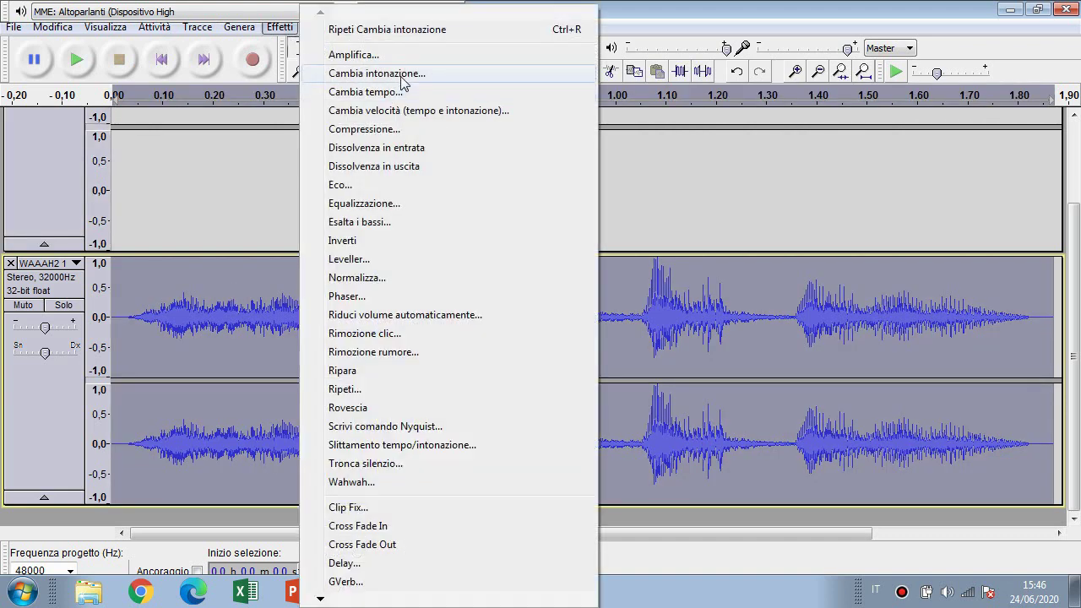
click(395, 74)
drag(485, 396, 501, 393)
click(422, 431)
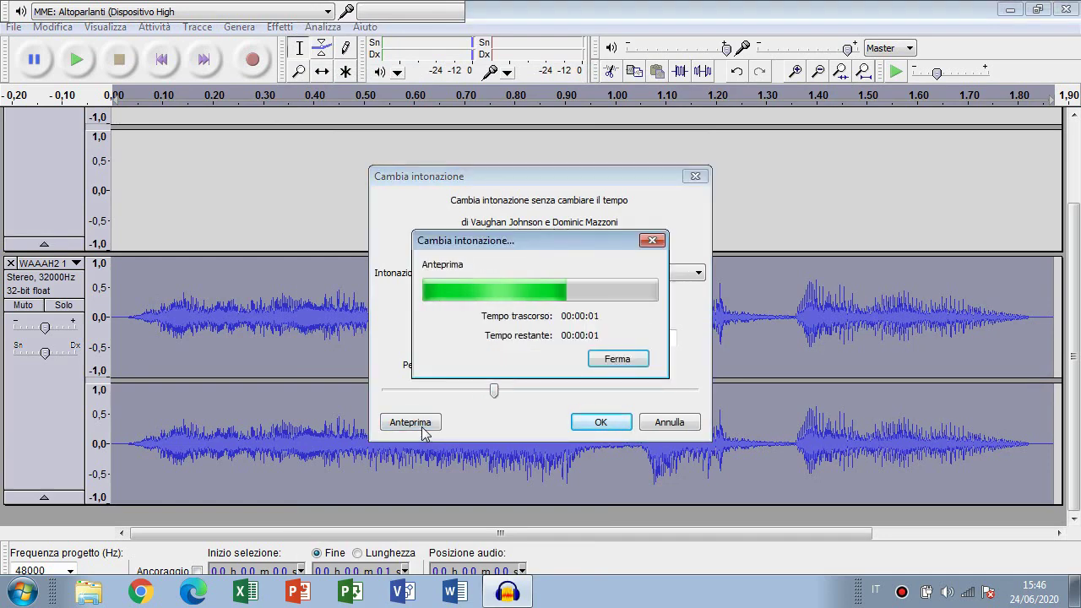
Step: Preview the pitch change at -49 percent and at about 150 percent
drag(495, 392, 463, 391)
click(415, 426)
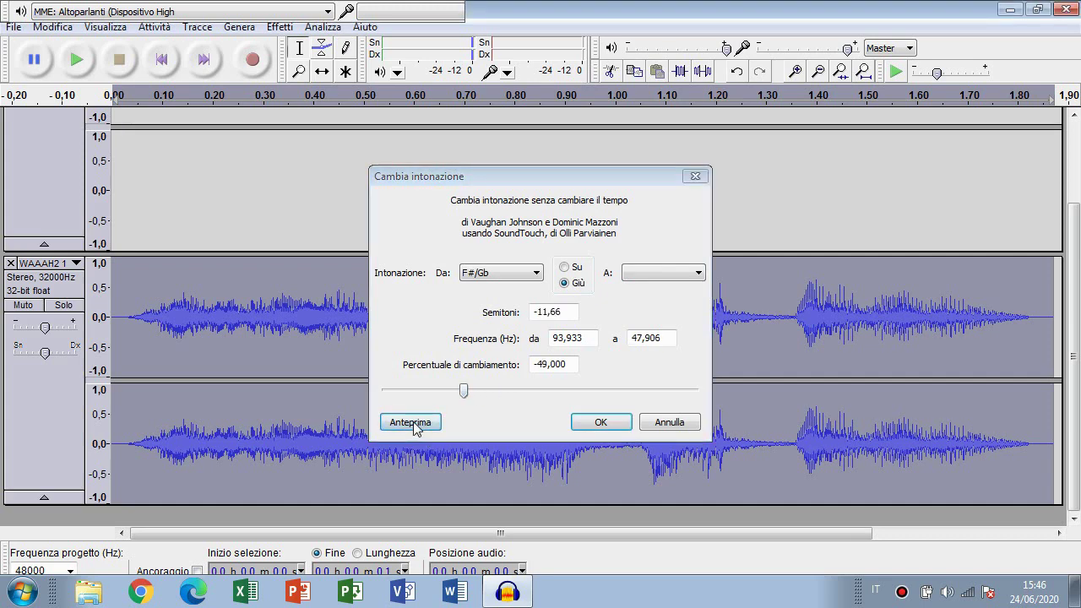
drag(467, 394, 614, 384)
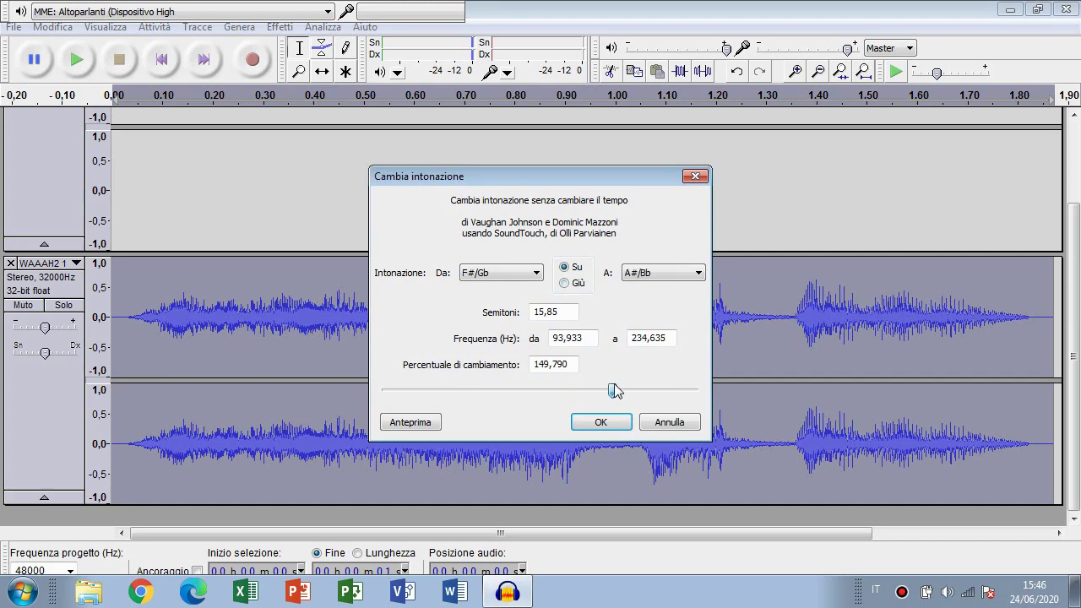
click(415, 427)
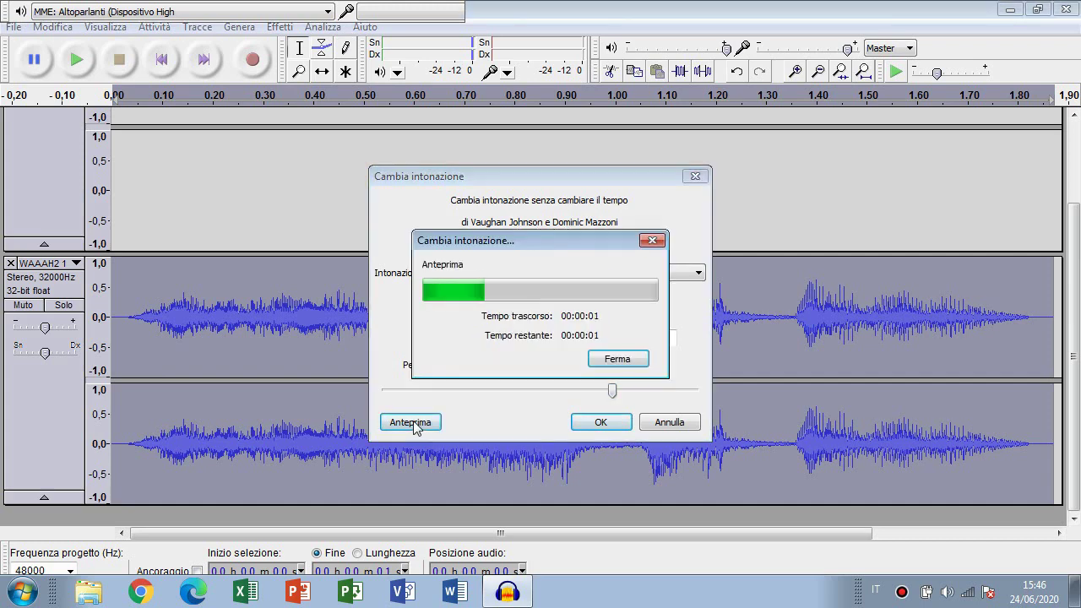
Step: Reduce the pitch increase to a moderate amount, preview it, apply it to the WAAAH2 clip and play the result
drag(613, 394, 587, 402)
click(395, 426)
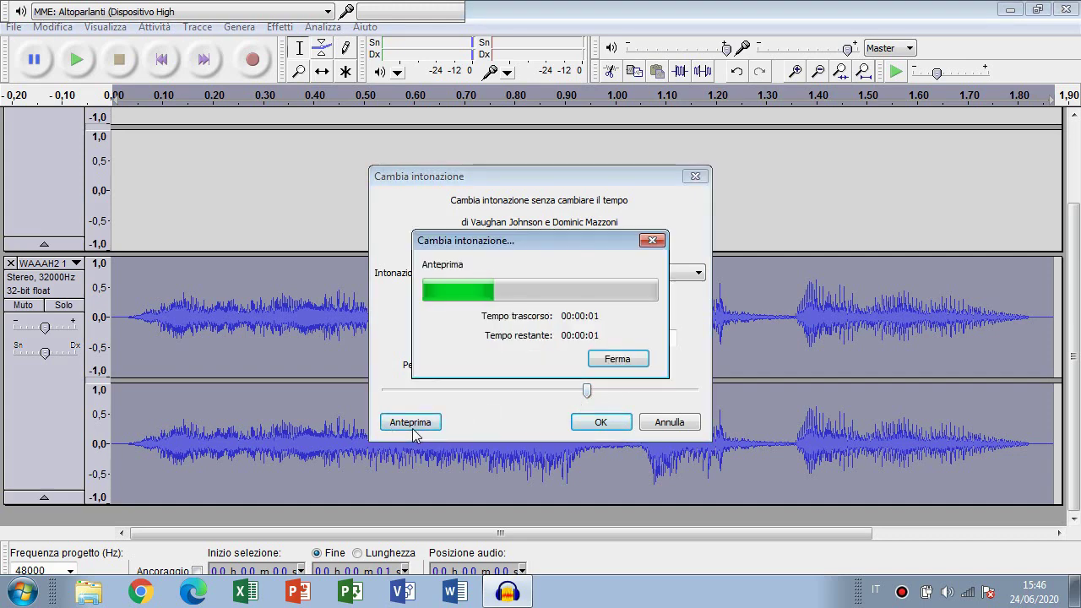
click(603, 421)
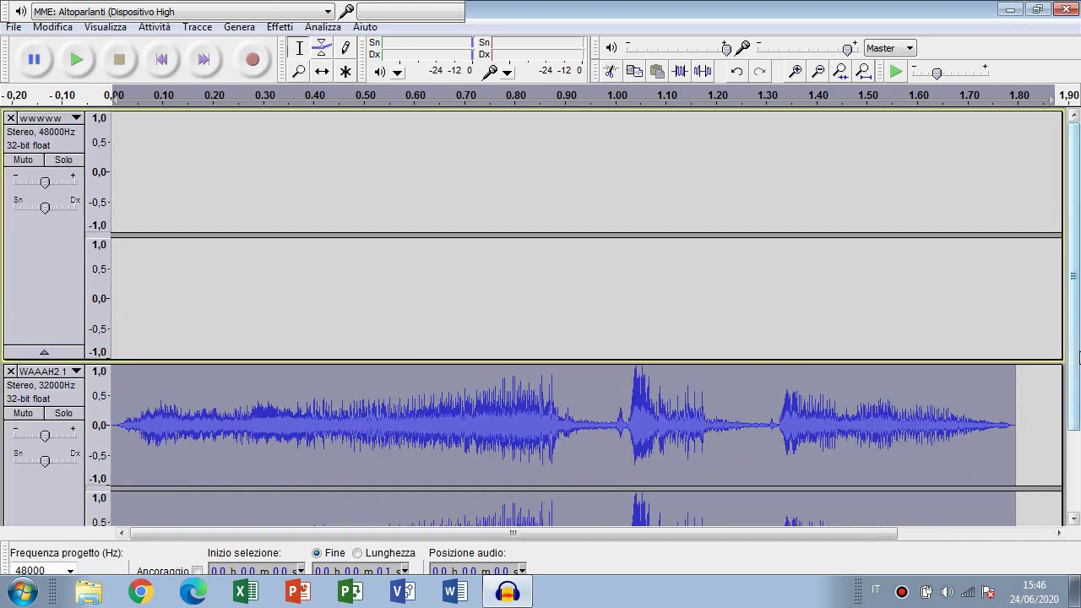
scroll(1077, 402, down, 2)
scroll(1077, 402, down, 1)
click(76, 59)
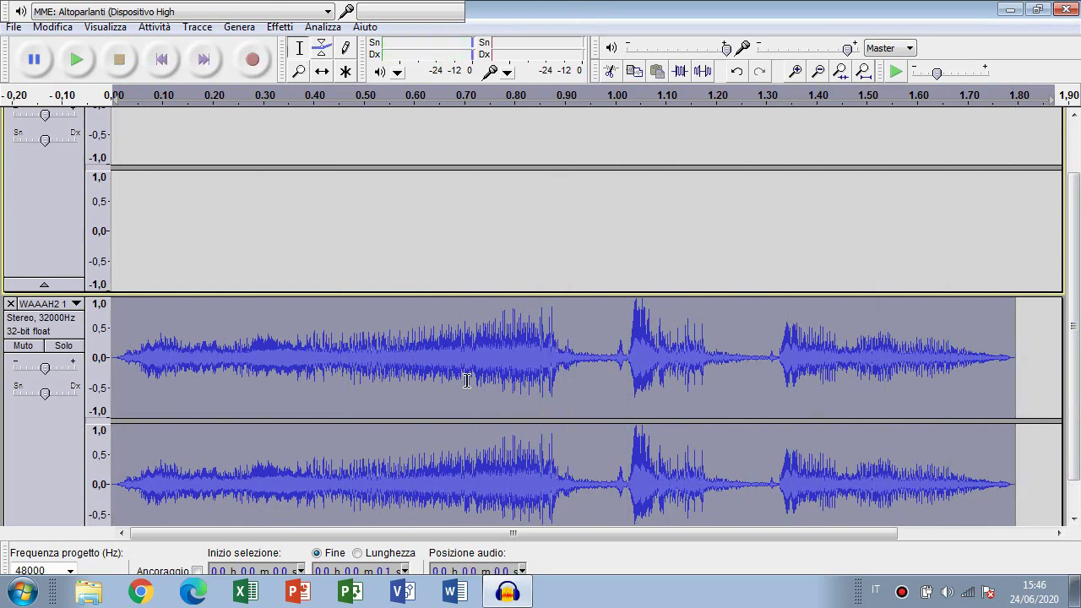
Step: Apply Bass Boost to the selected WAAAH2 audio after previewing it, and play the result
scroll(1065, 246, up, 10)
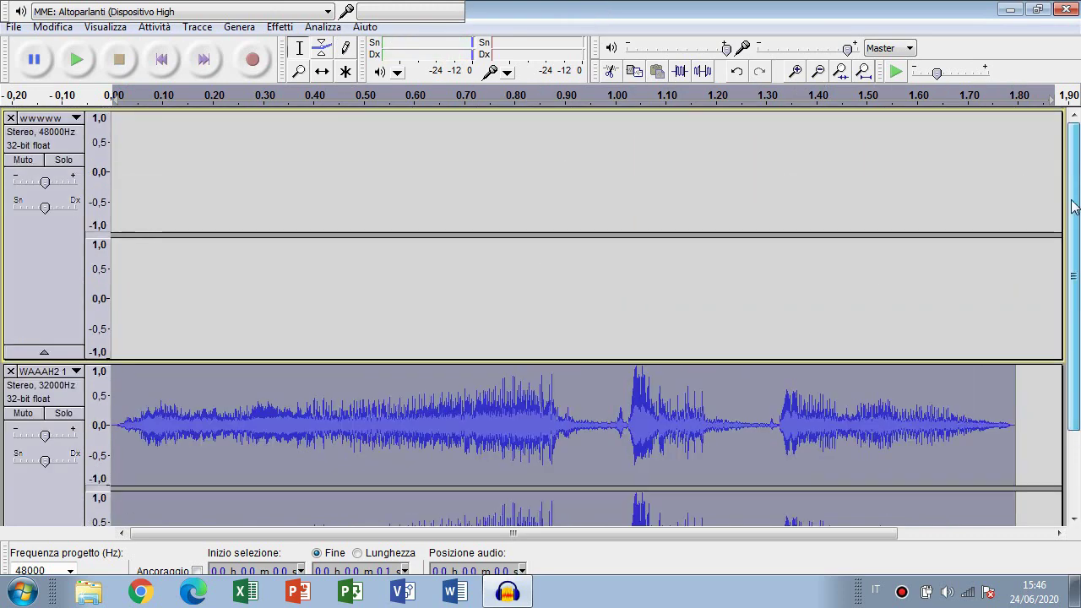
scroll(226, 153, down, 12)
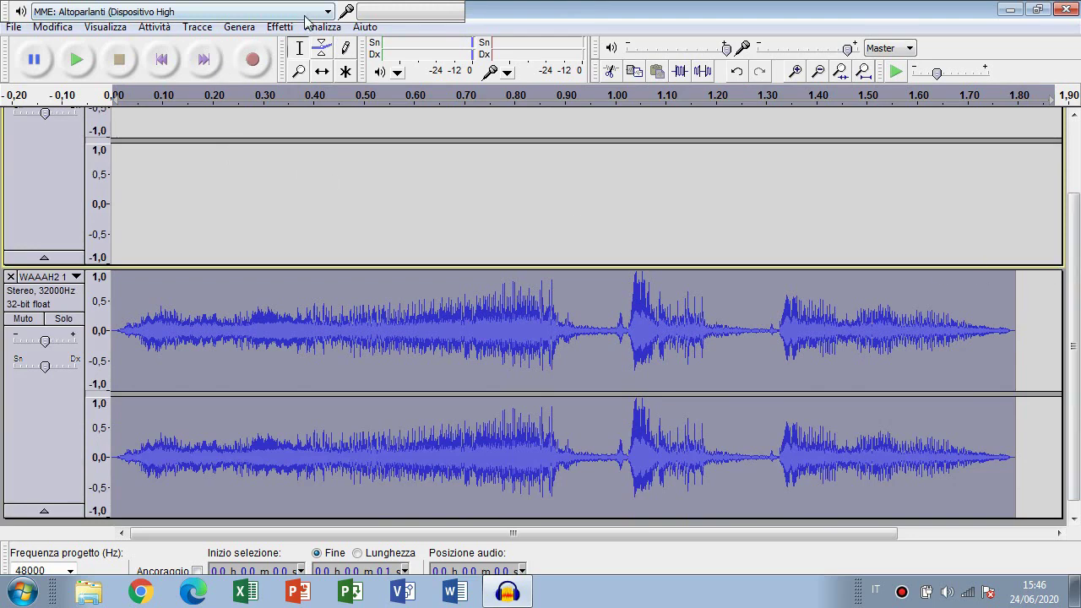
click(284, 28)
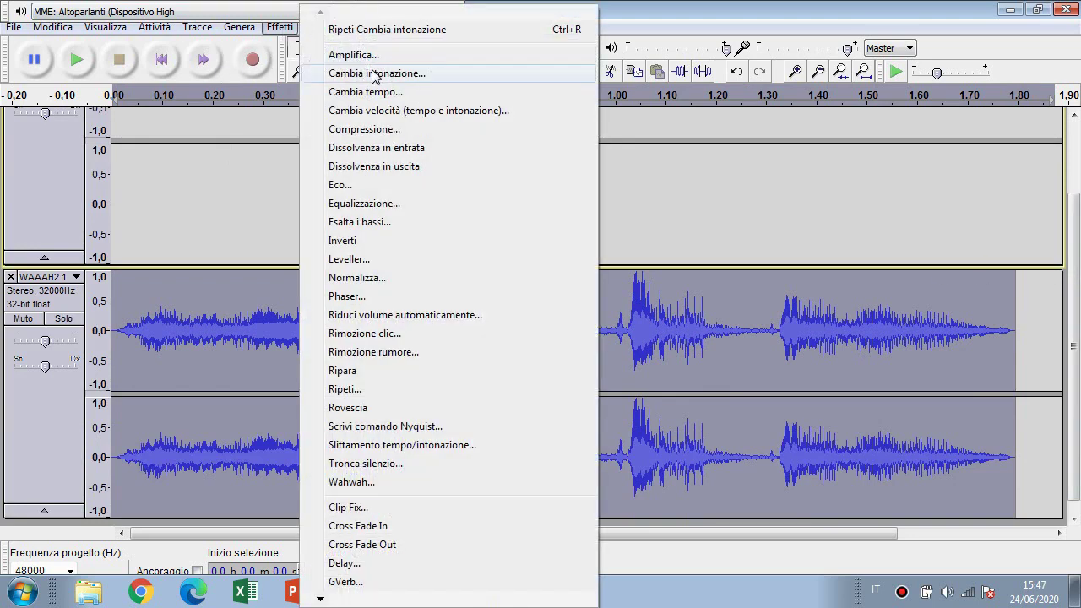
click(372, 222)
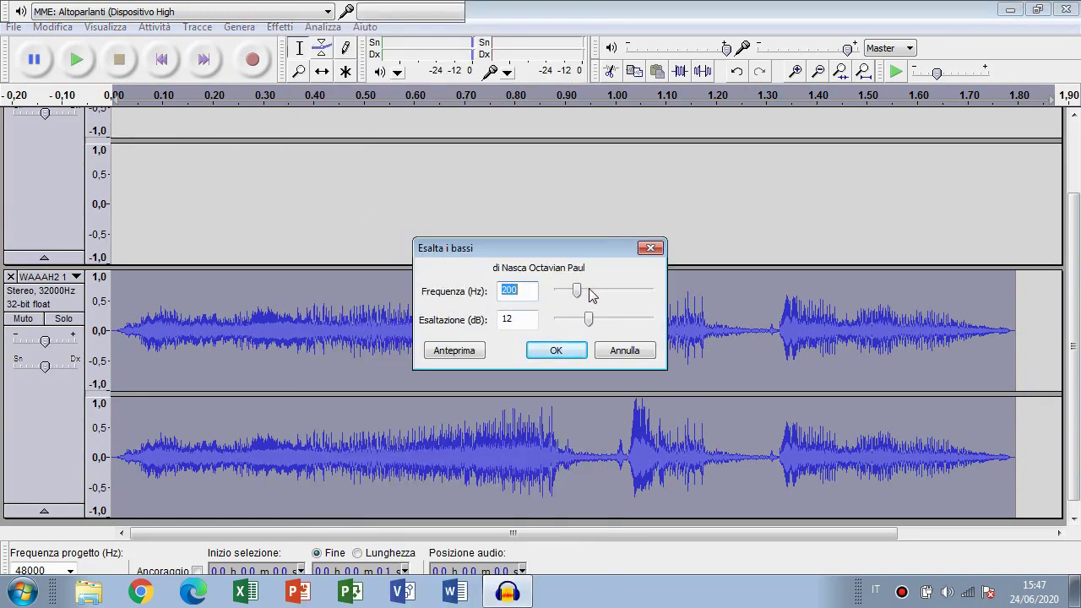
drag(580, 290, 573, 321)
click(453, 351)
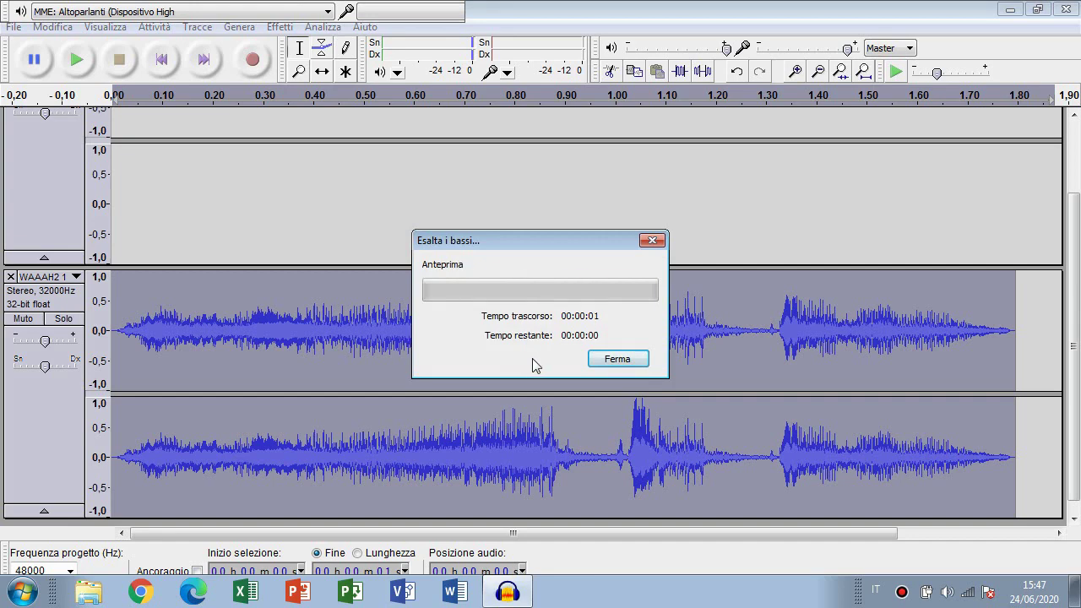
click(560, 355)
drag(1073, 276, 1073, 355)
click(78, 60)
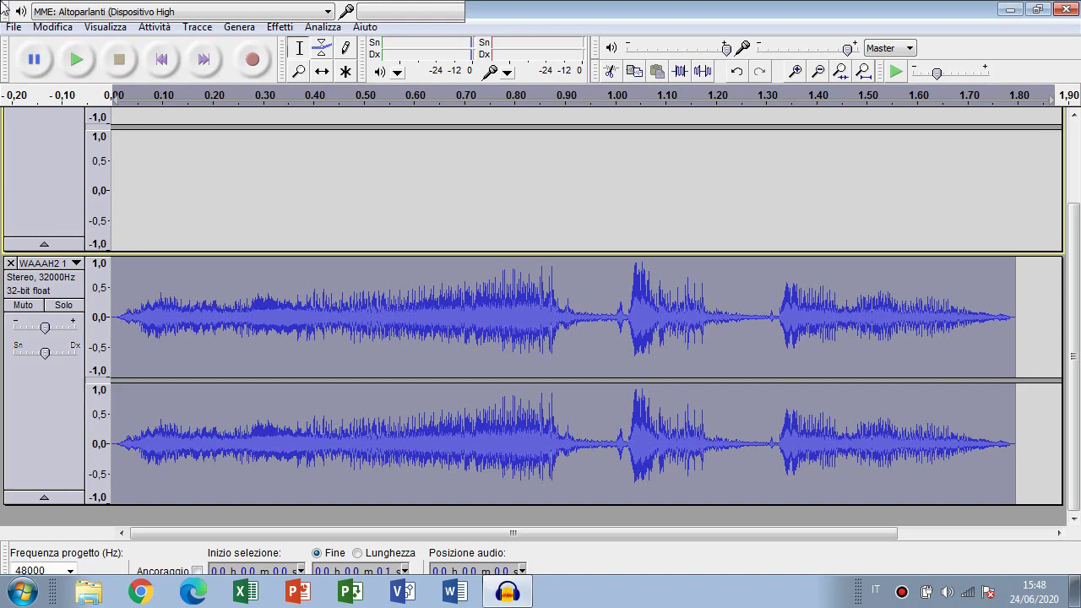
Step: Export the project to the desktop as an MP3 file named URLA, accepting the existing metadata
click(14, 26)
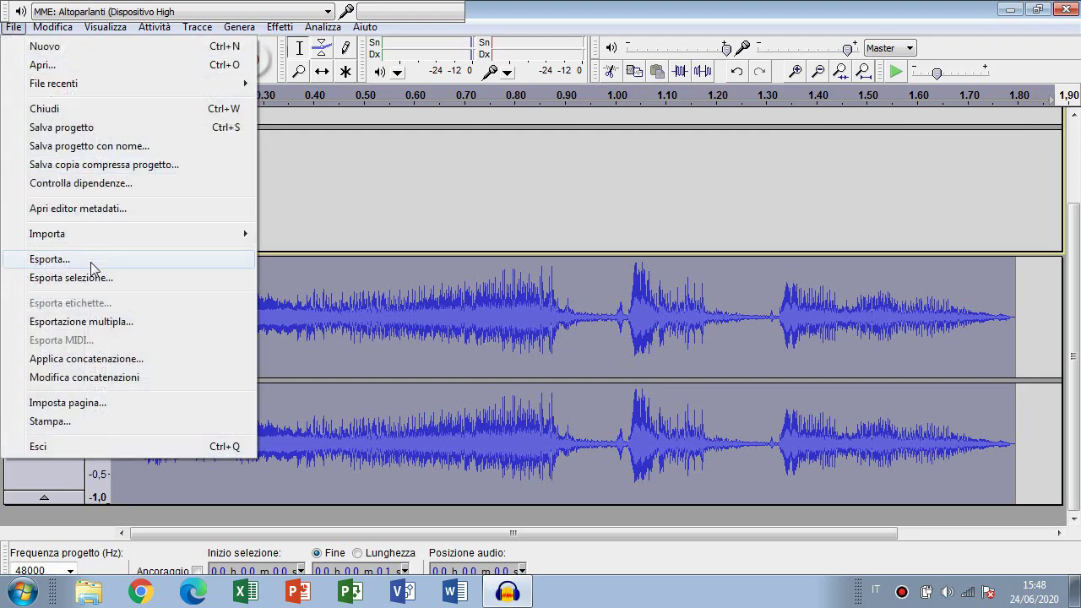
click(51, 259)
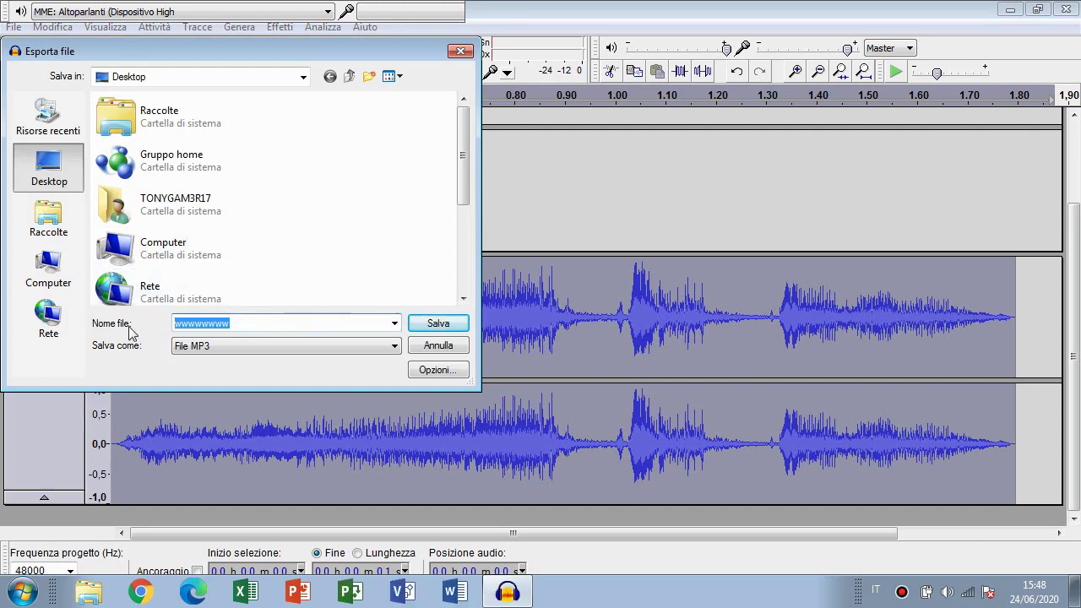
text(URLA)
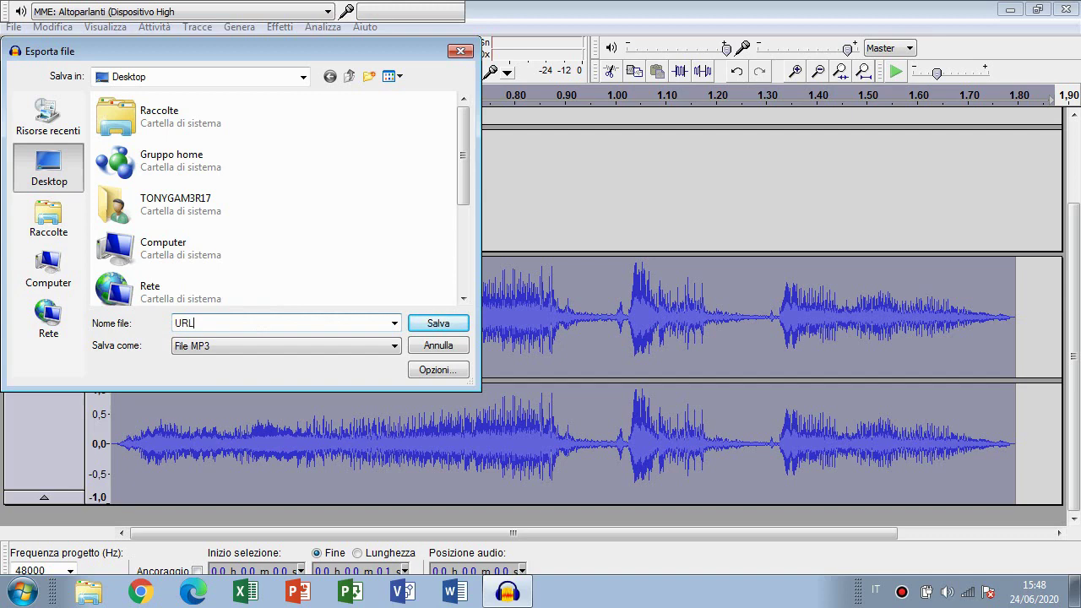
click(196, 346)
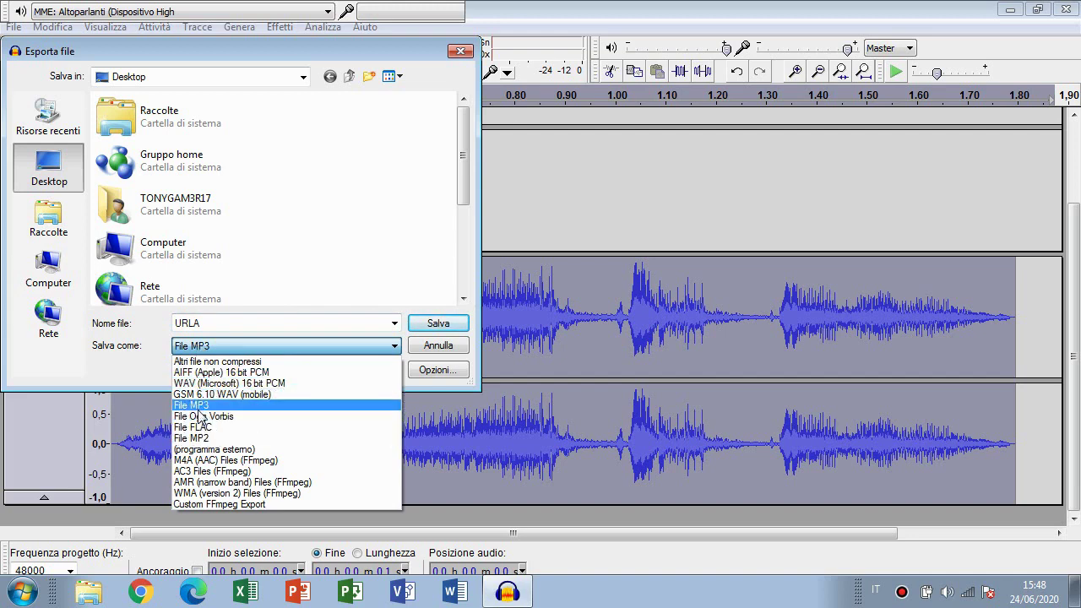
click(203, 348)
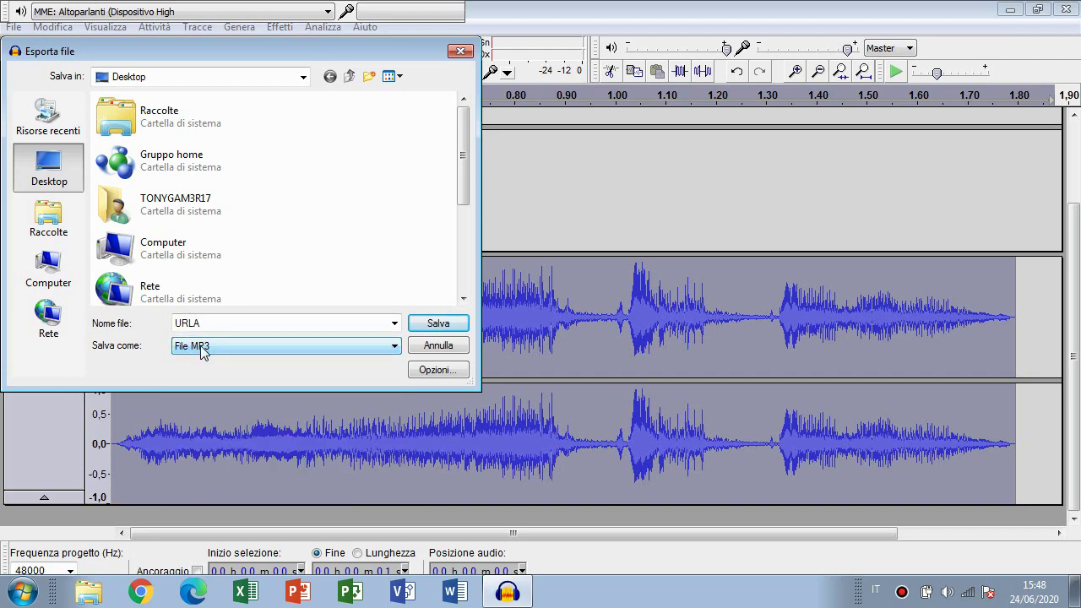
click(438, 323)
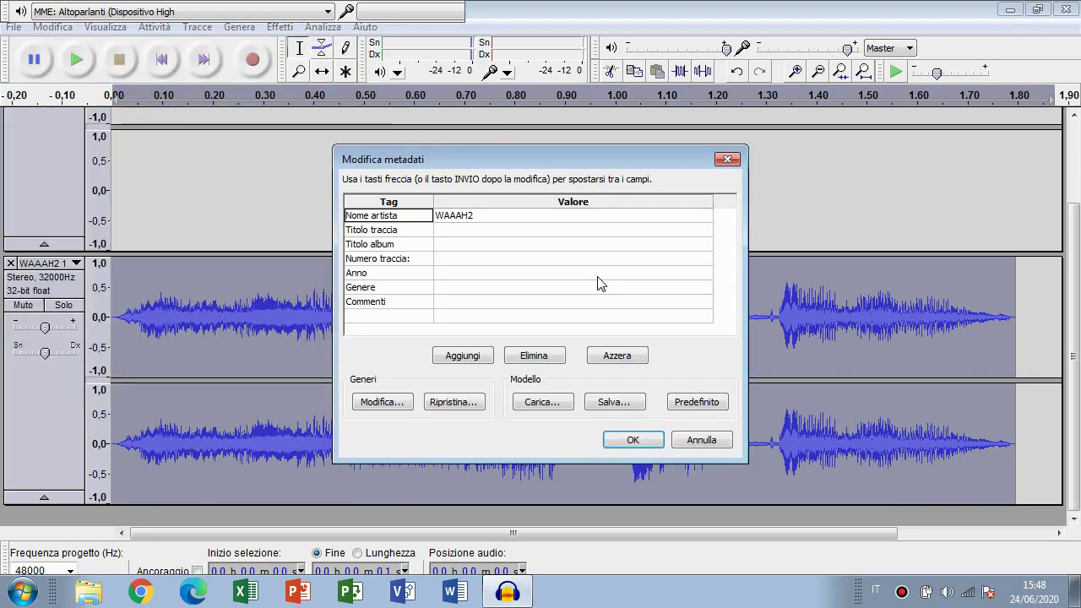
drag(589, 157, 581, 122)
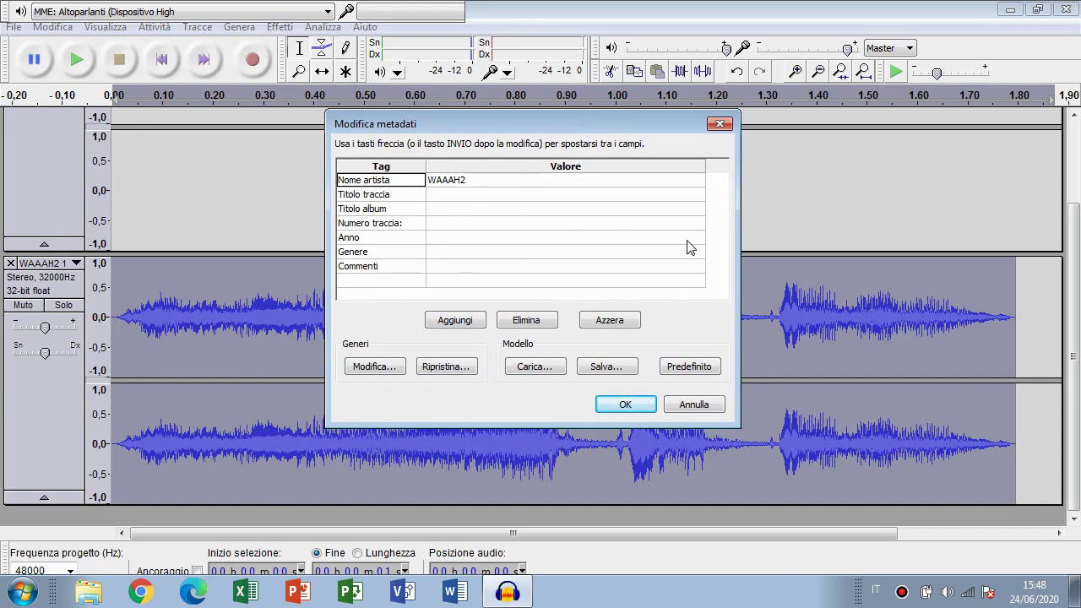
drag(511, 117, 501, 95)
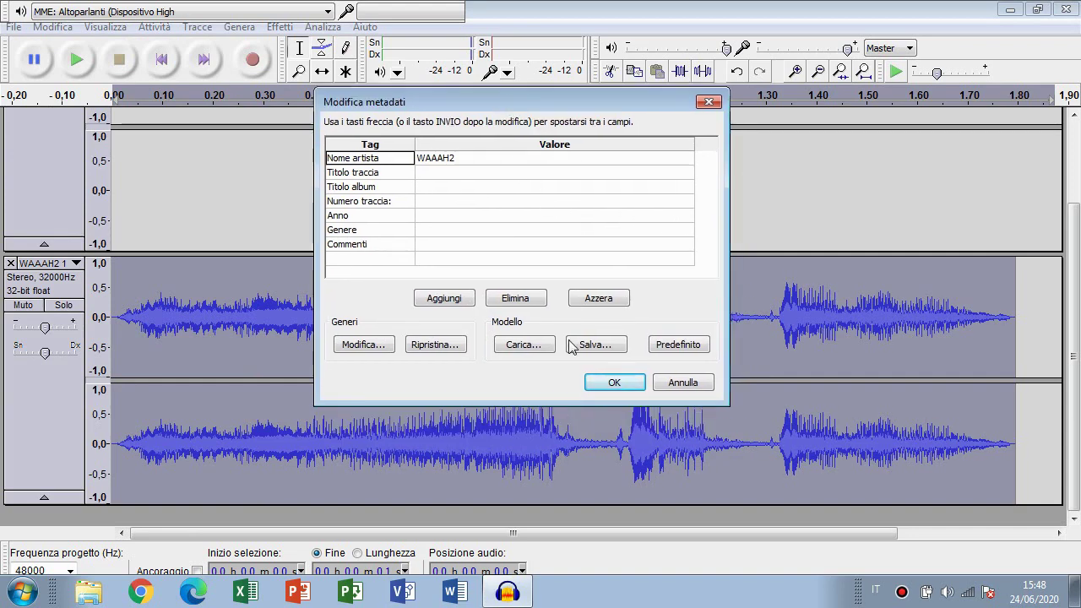
click(615, 384)
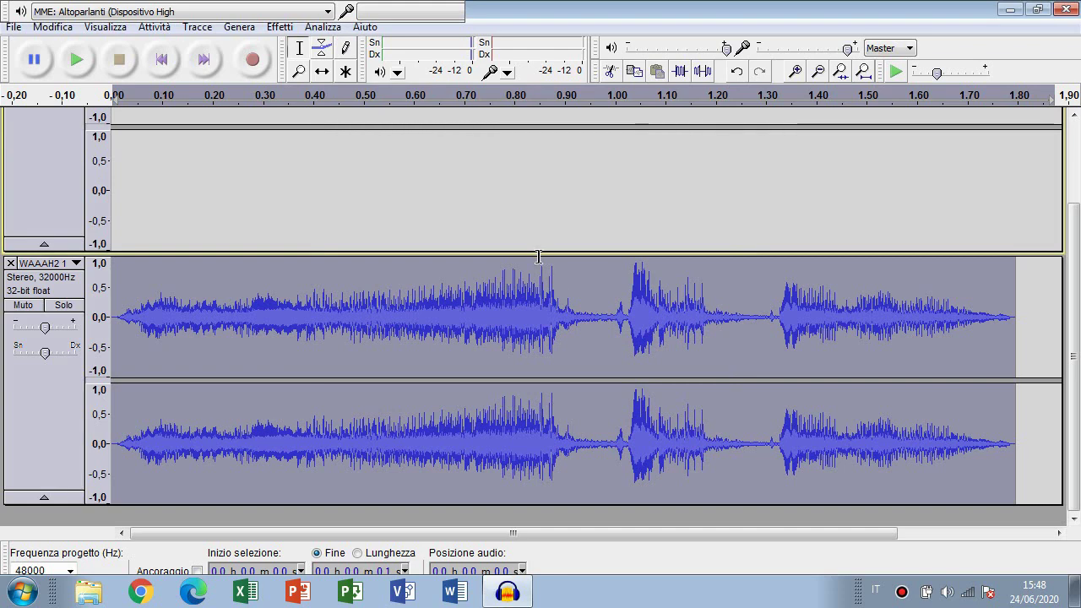
Step: Show the desktop and move the exported URLA MP3 file below the WavePad Sound Editor shortcut
key(super+d)
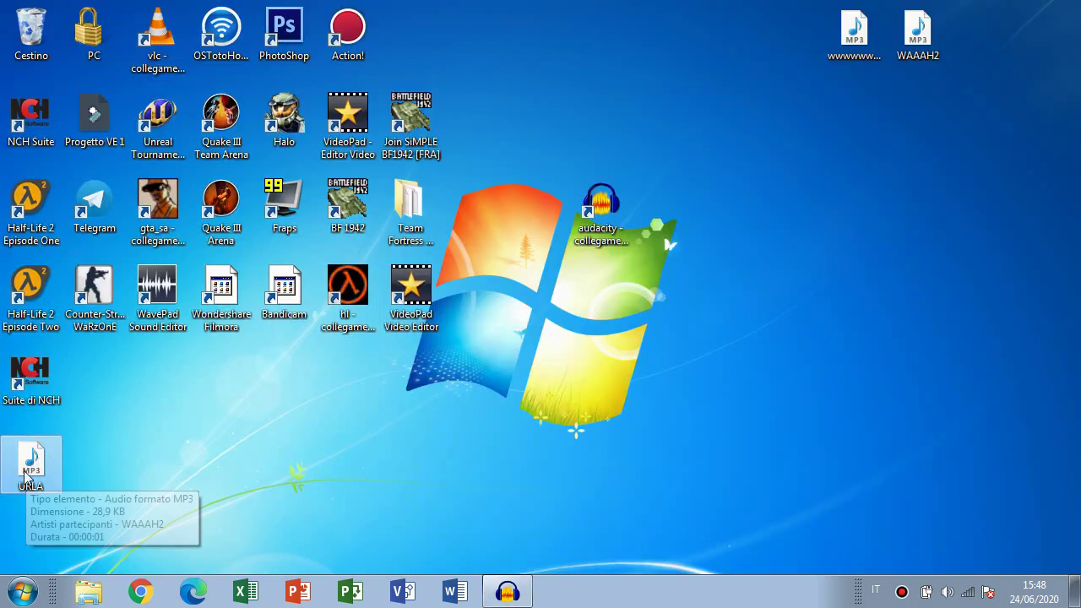
drag(51, 463, 155, 389)
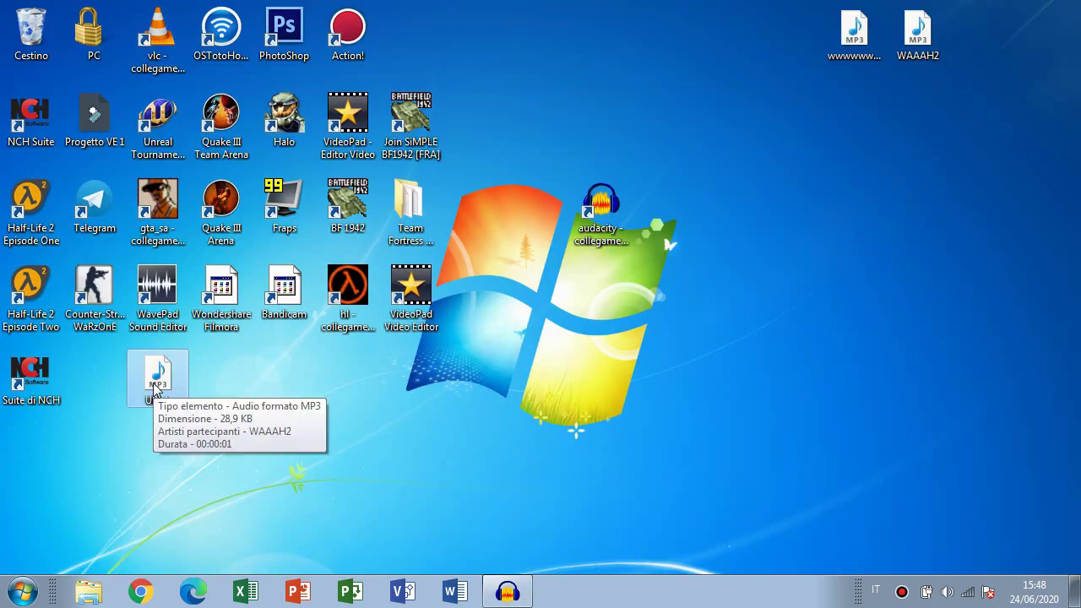
click(363, 423)
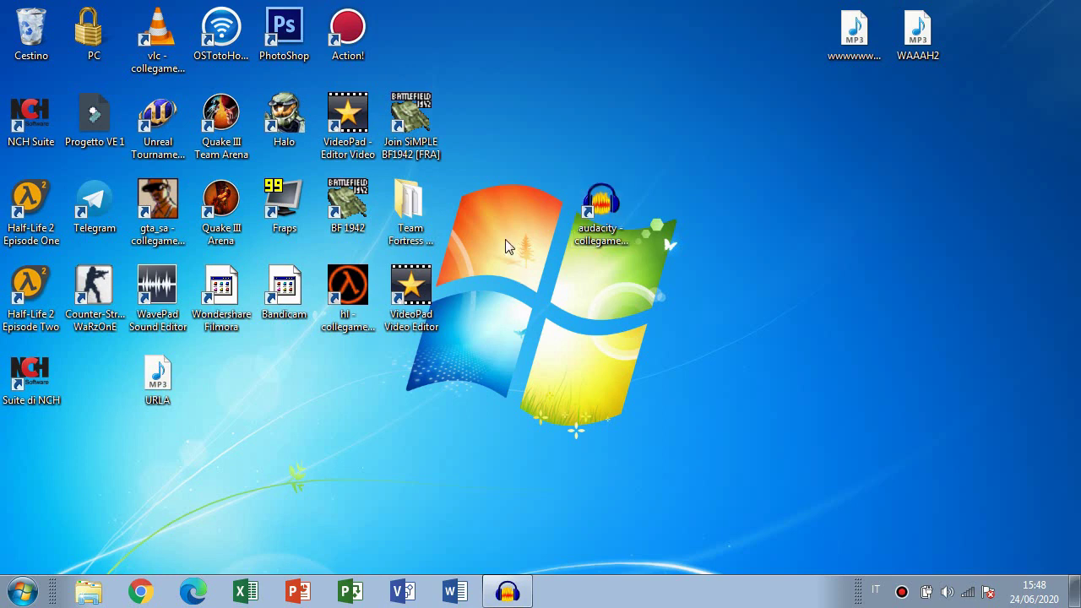